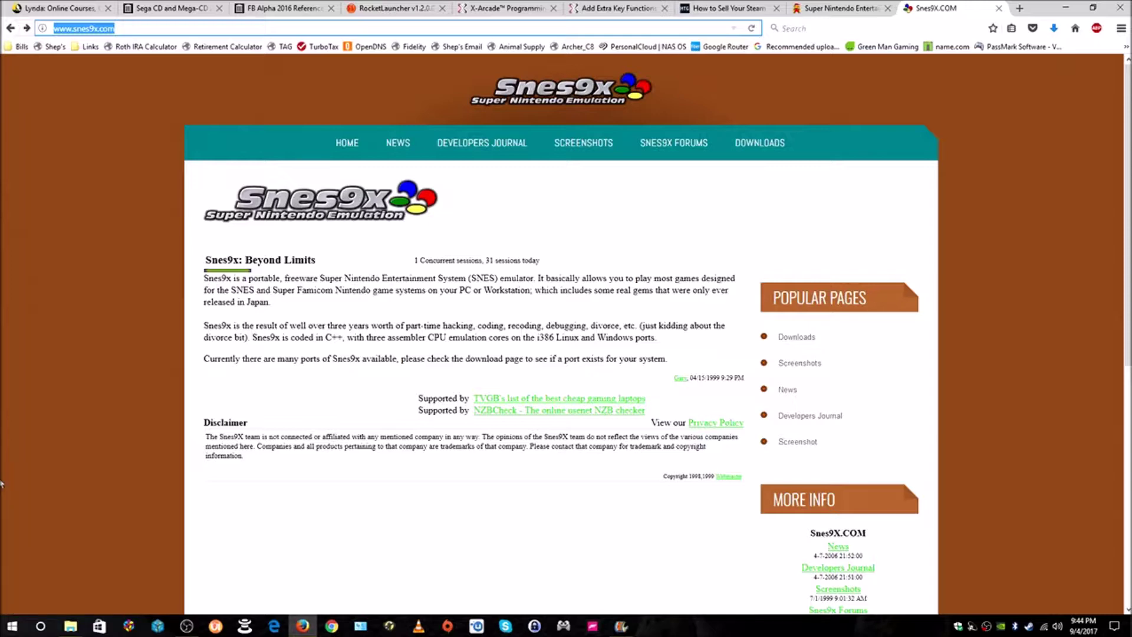
Check the Windows system type on the About page of the System settings, and close Settings.
click(11, 625)
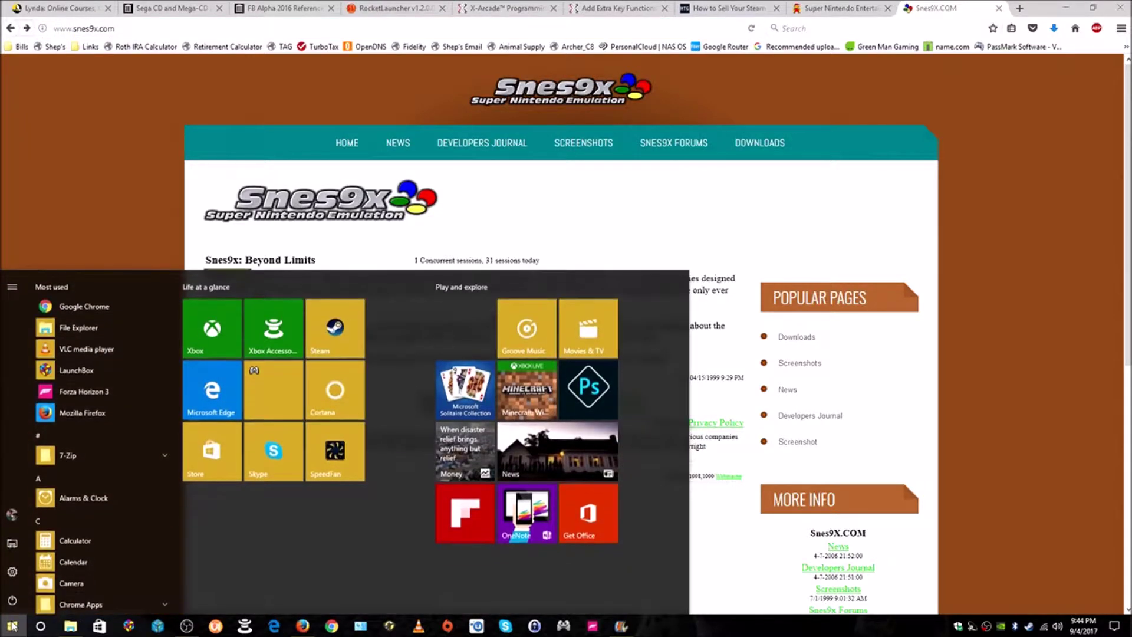
click(12, 572)
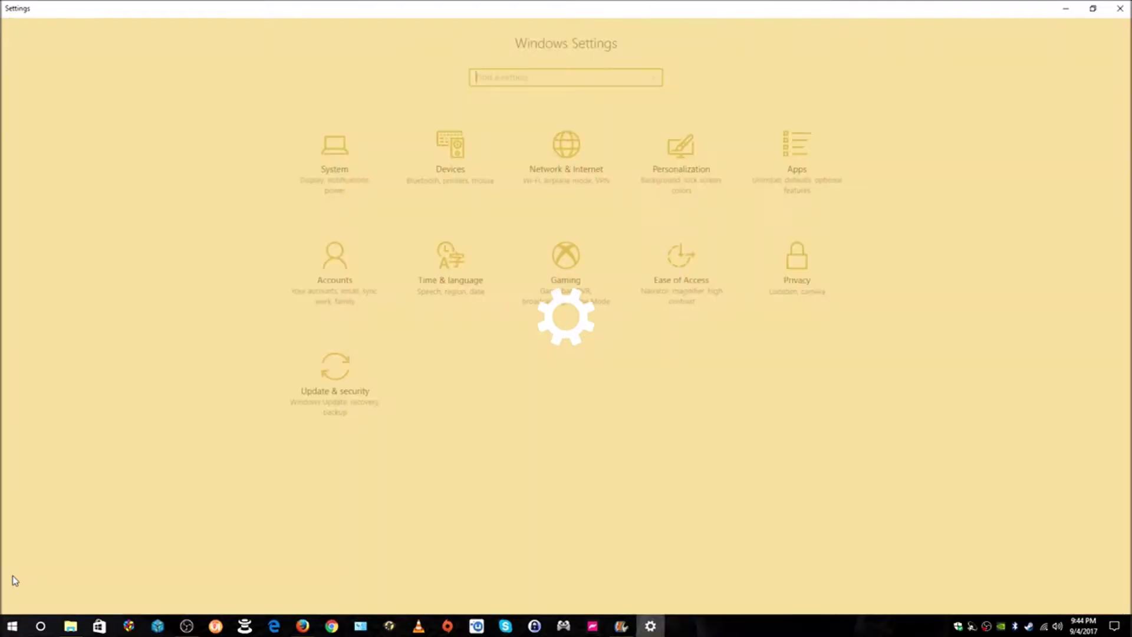
click(337, 154)
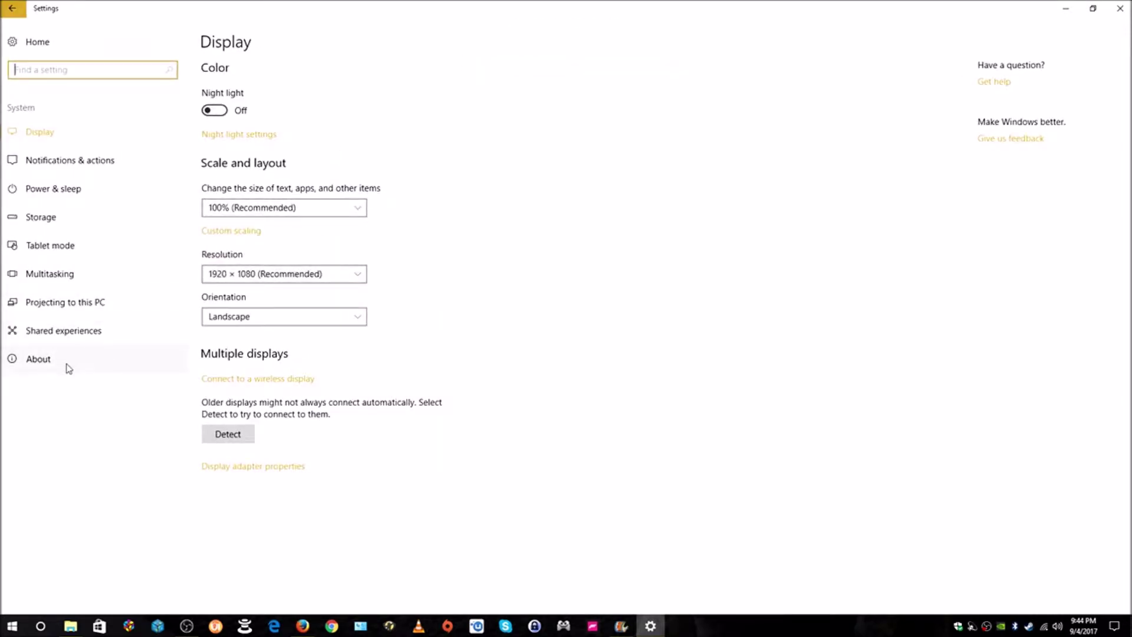
click(42, 360)
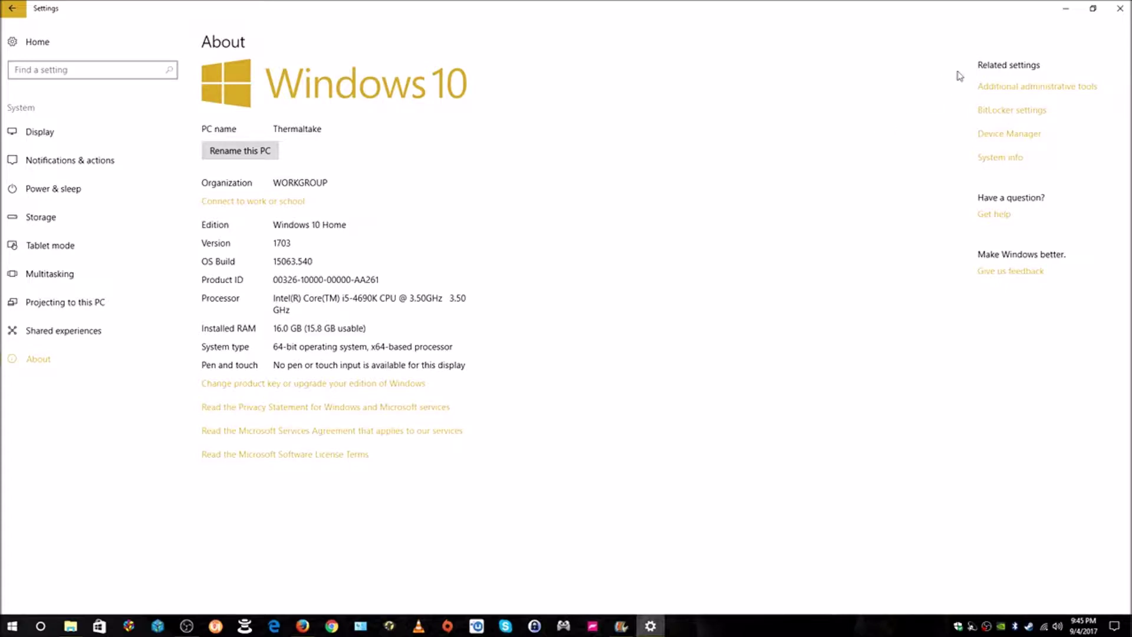
click(1120, 9)
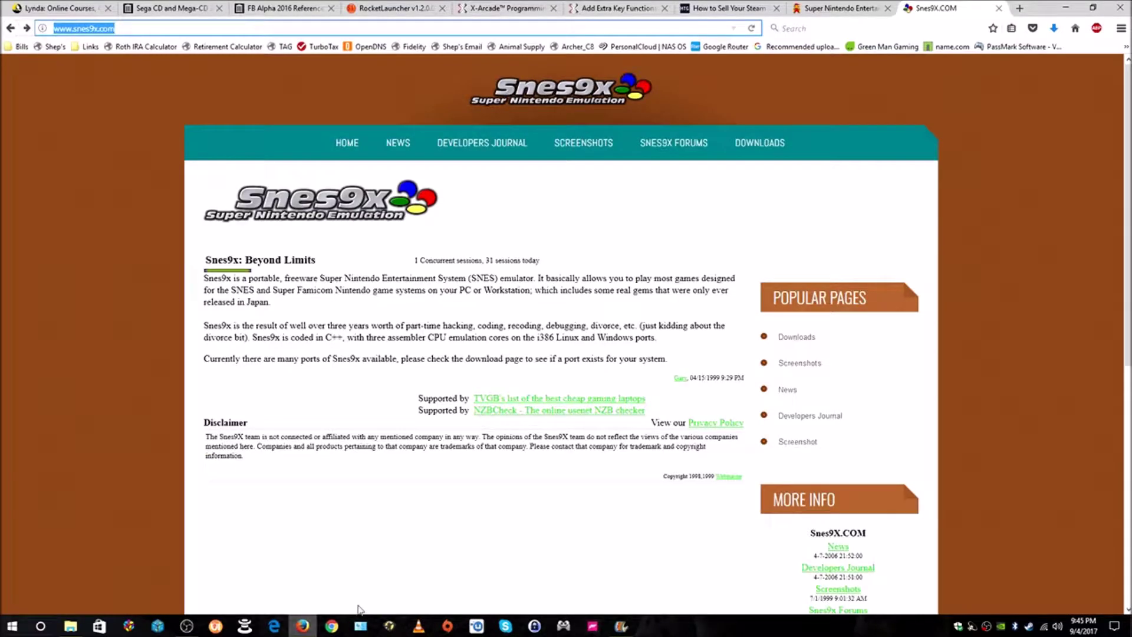
Look up the system type in Control Panel's System information, and close the window.
click(360, 625)
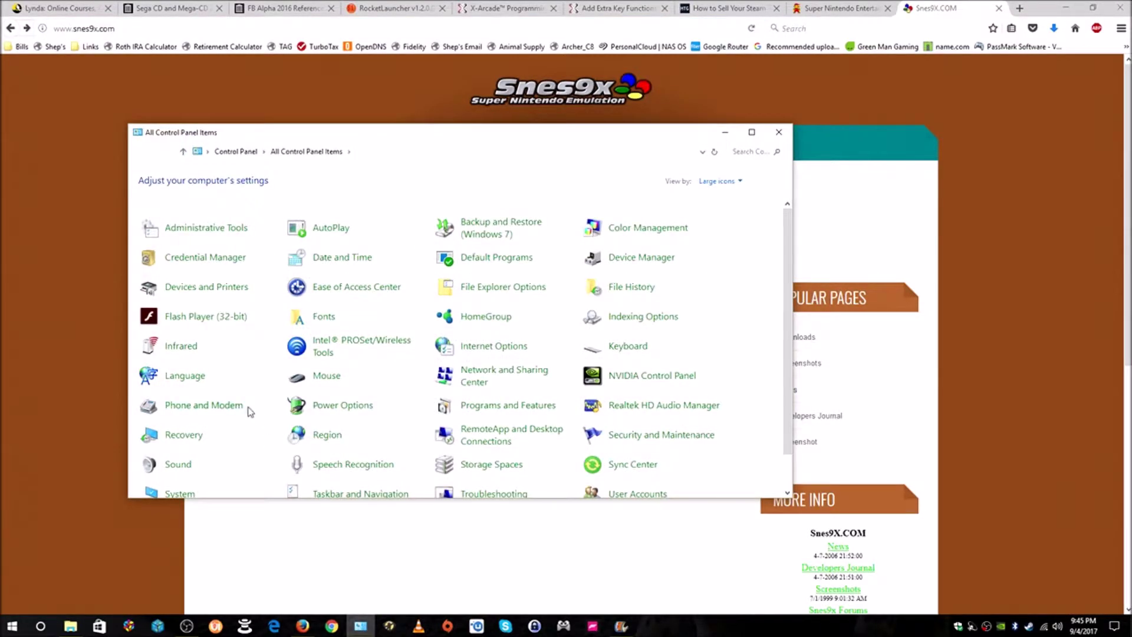
scroll(250, 411, down, 3)
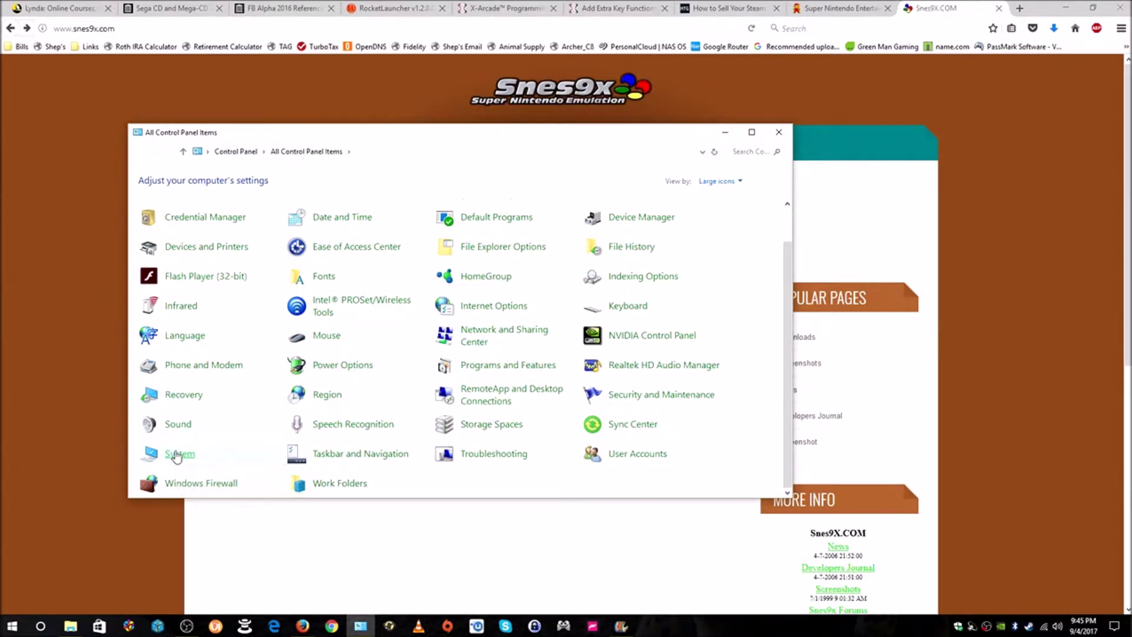
click(175, 454)
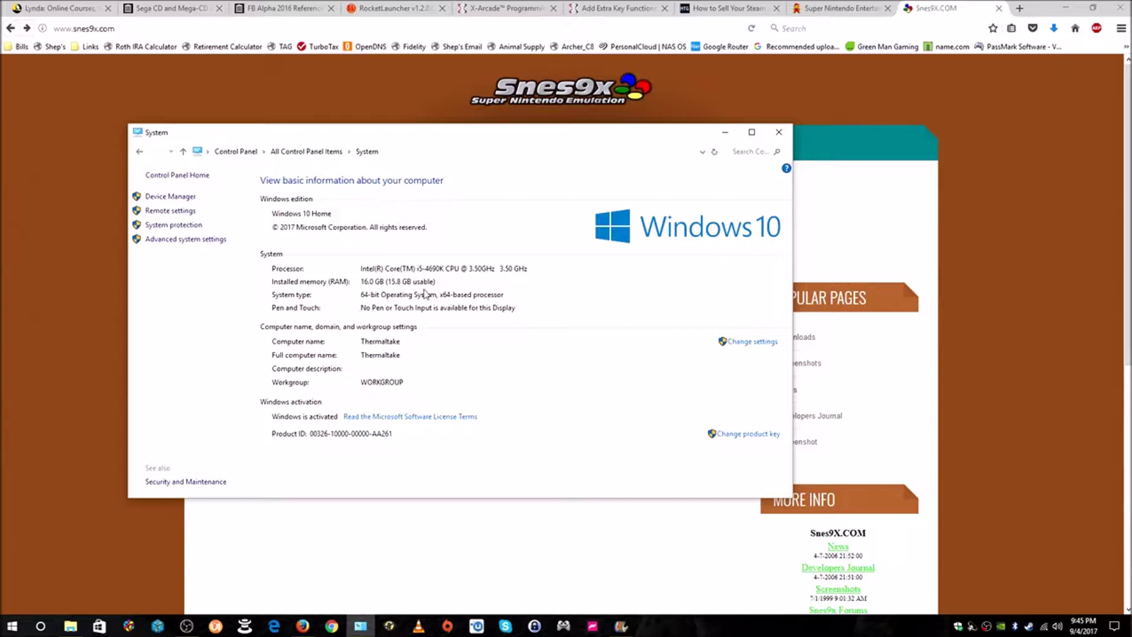
click(777, 134)
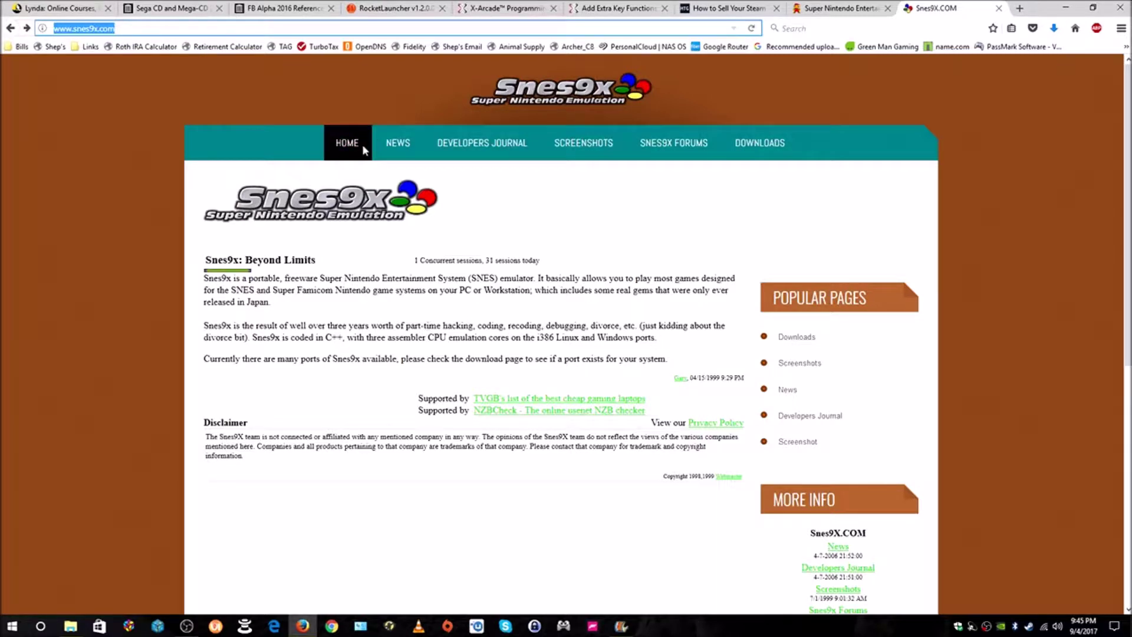
Download snes9x-1.54.1-win32-x64.zip from the sites.google.com/site/bearoso mirror on the Snes9x downloads page.
click(763, 144)
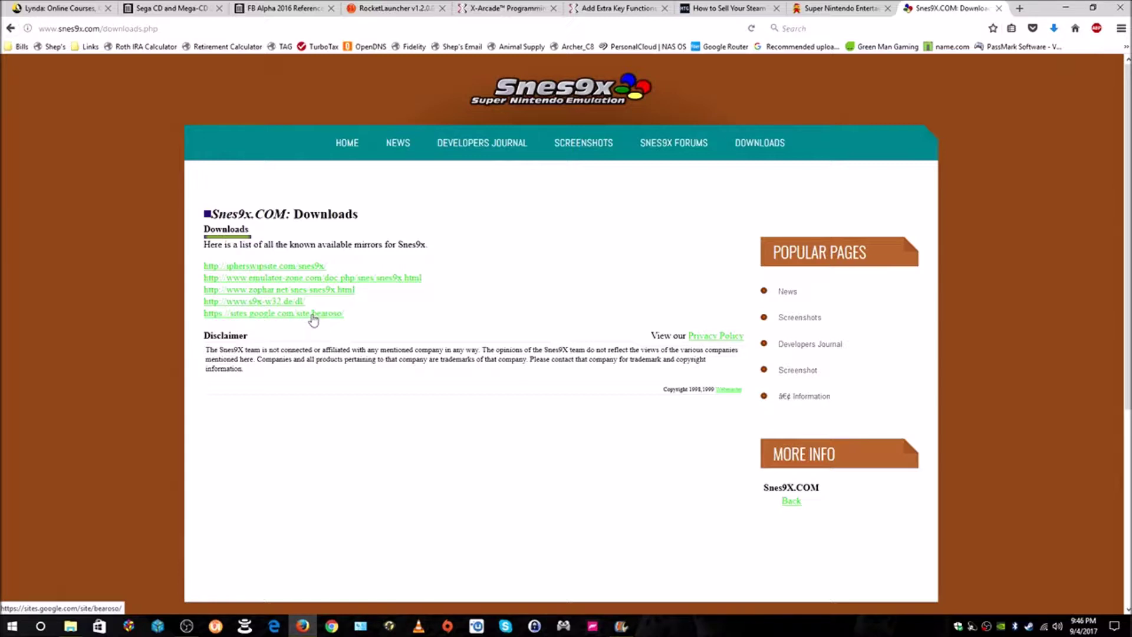
click(312, 318)
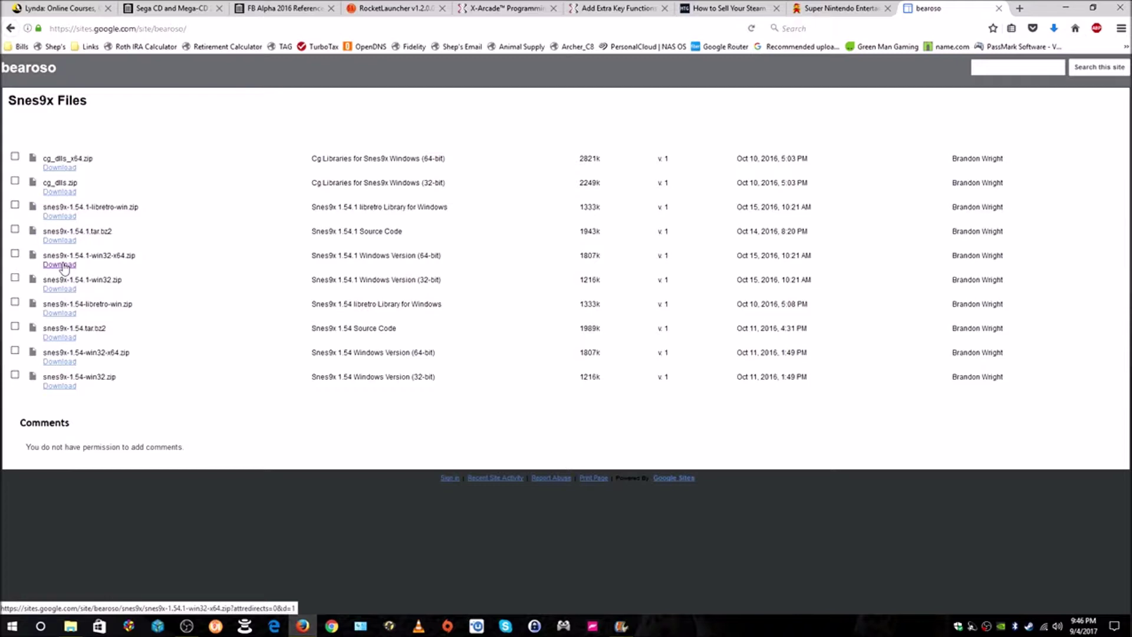
click(65, 265)
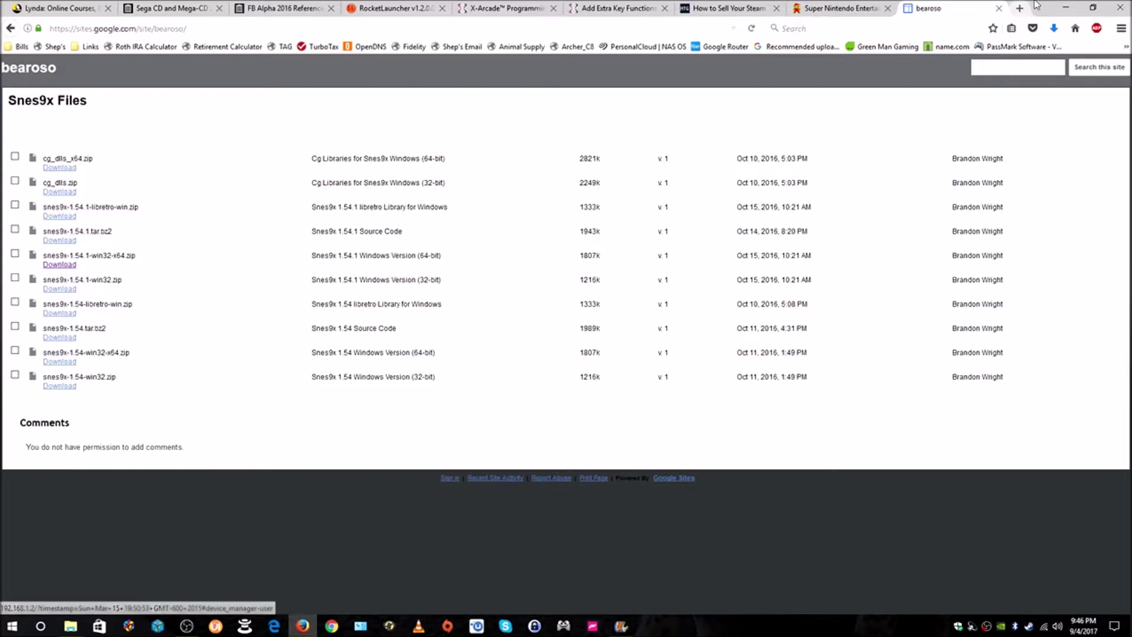
Go to the desktop and move the downloaded snes9x zip archive to an open spot away from the other icons.
click(72, 627)
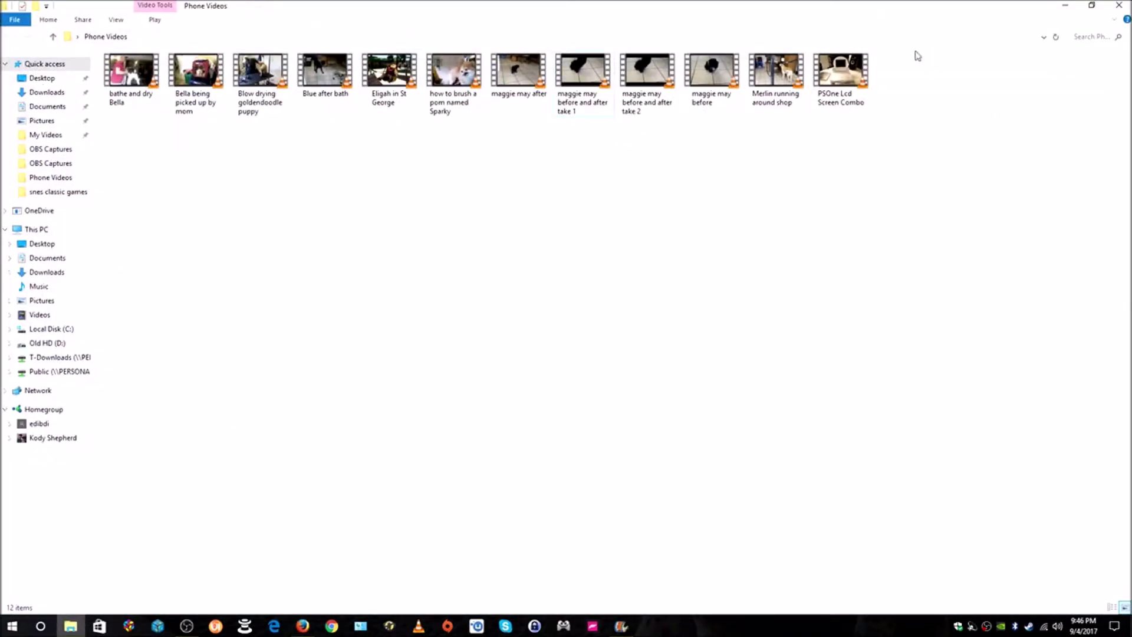
click(1065, 6)
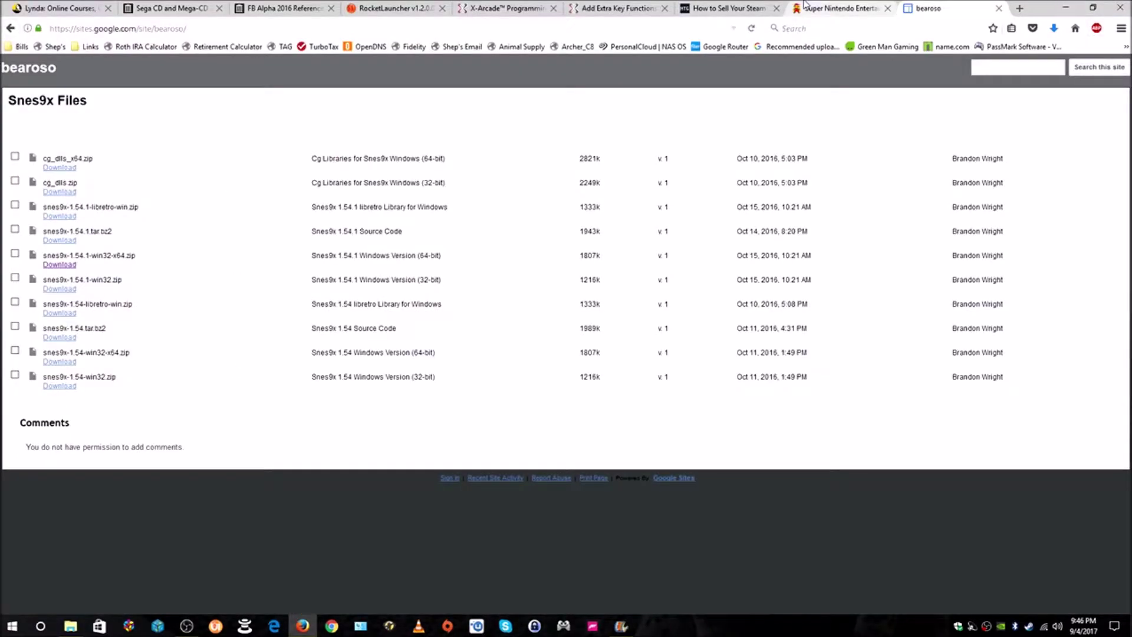
click(1067, 8)
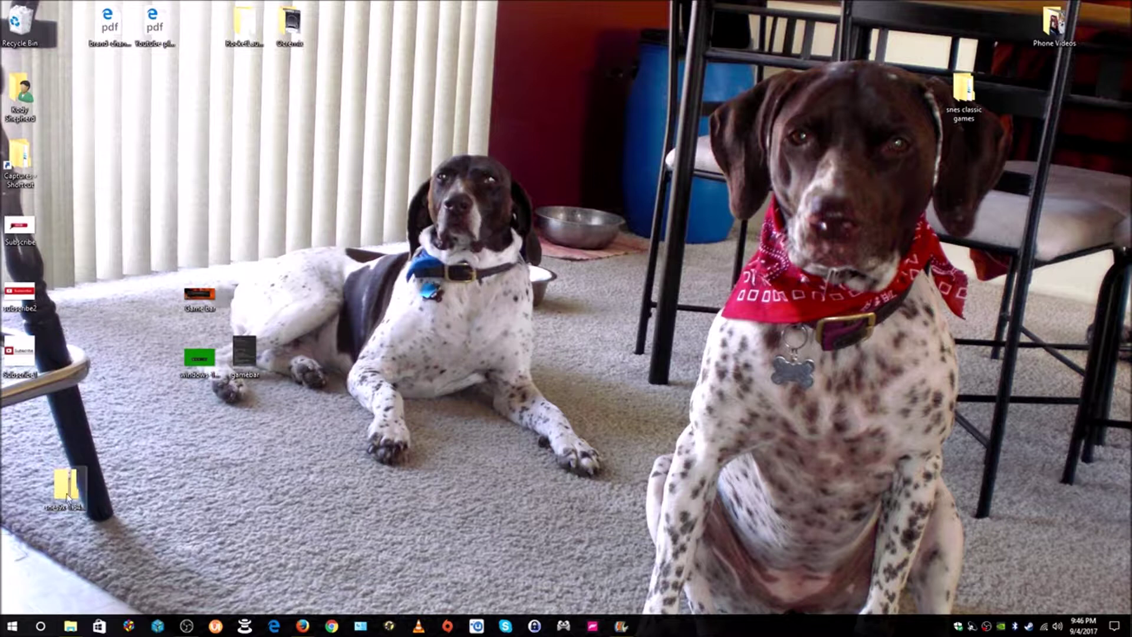
drag(67, 484, 431, 163)
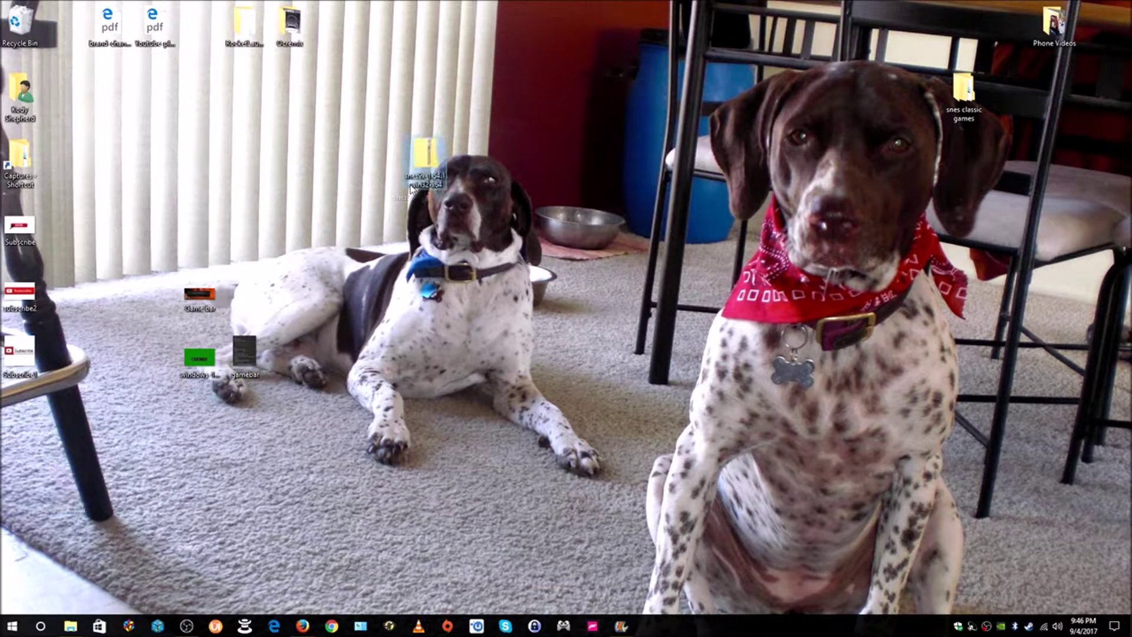
Extract the snes9x zip archive to a snes9x-1.54.1-win32-x64 folder on the desktop, and close the extracted folder's window.
right_click(428, 157)
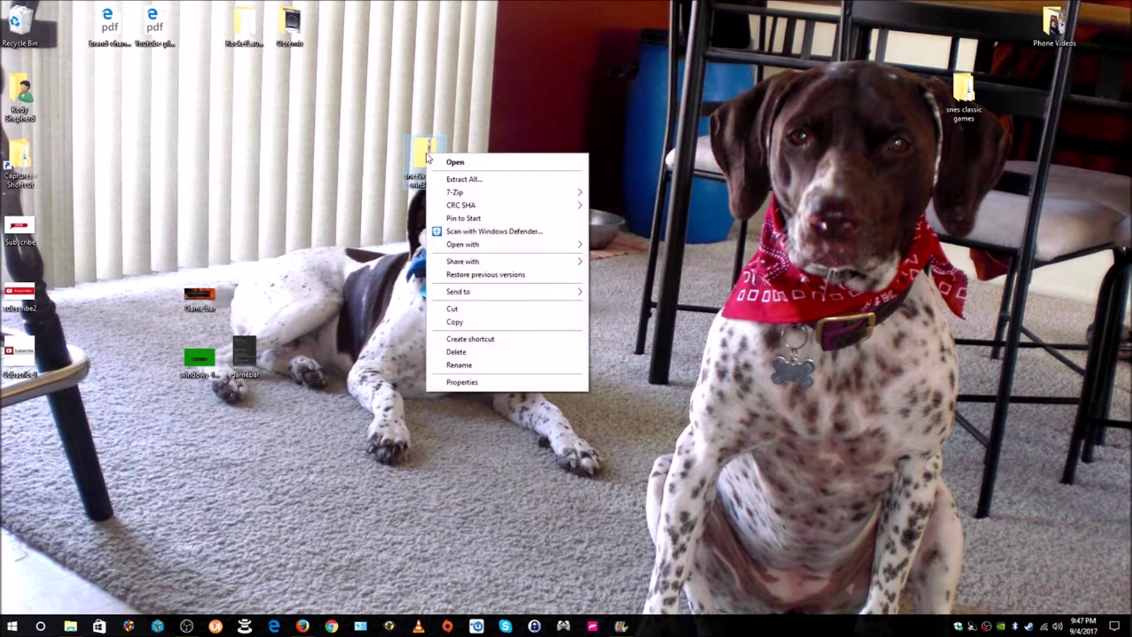
click(467, 178)
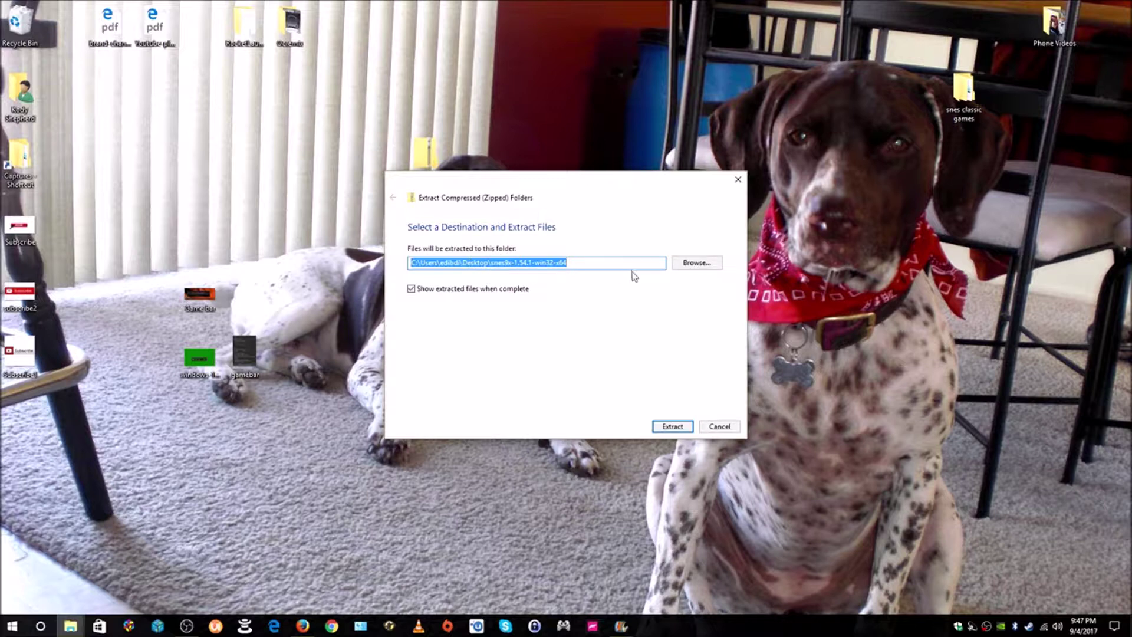
click(674, 429)
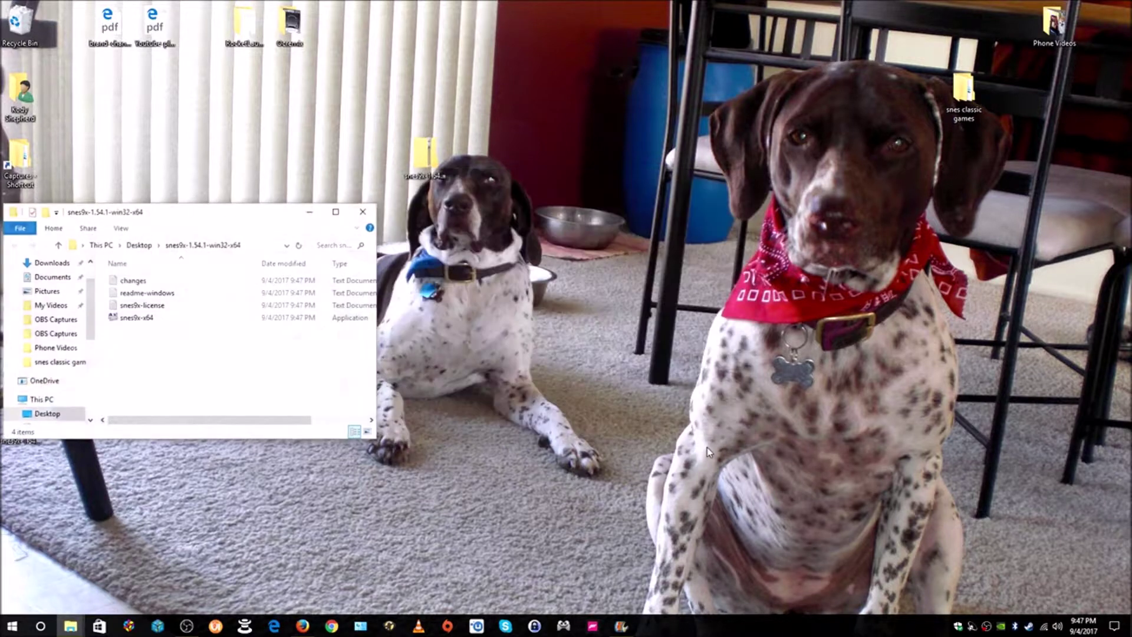
click(364, 217)
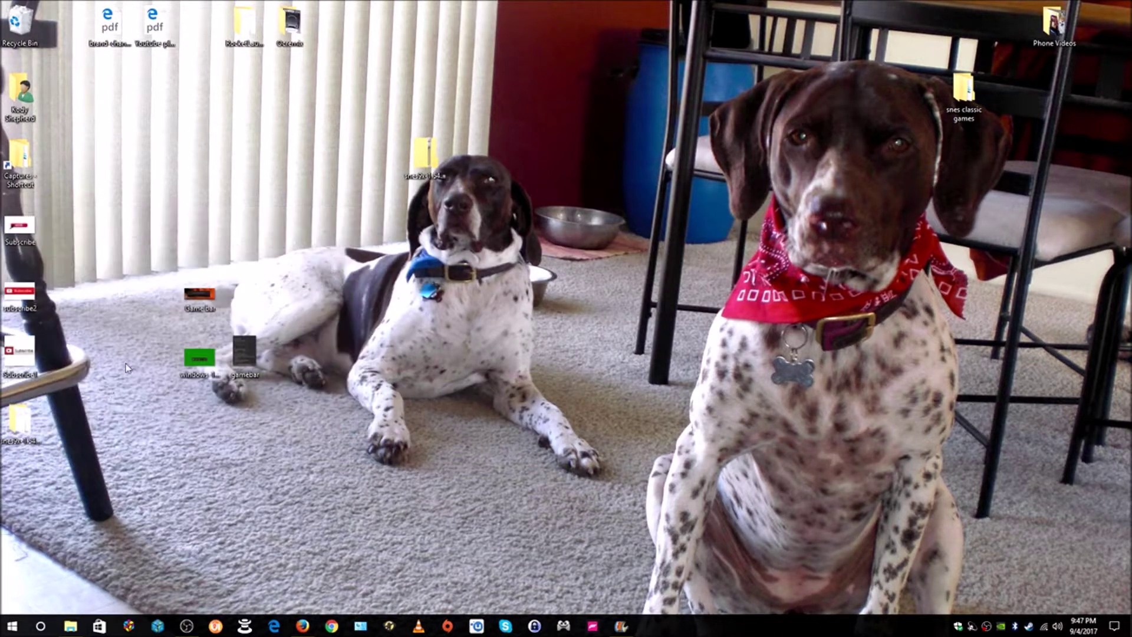
Rearrange the desktop so the snes9x zip archive and the extracted snes9x folder sit well apart from each other.
drag(353, 279, 429, 225)
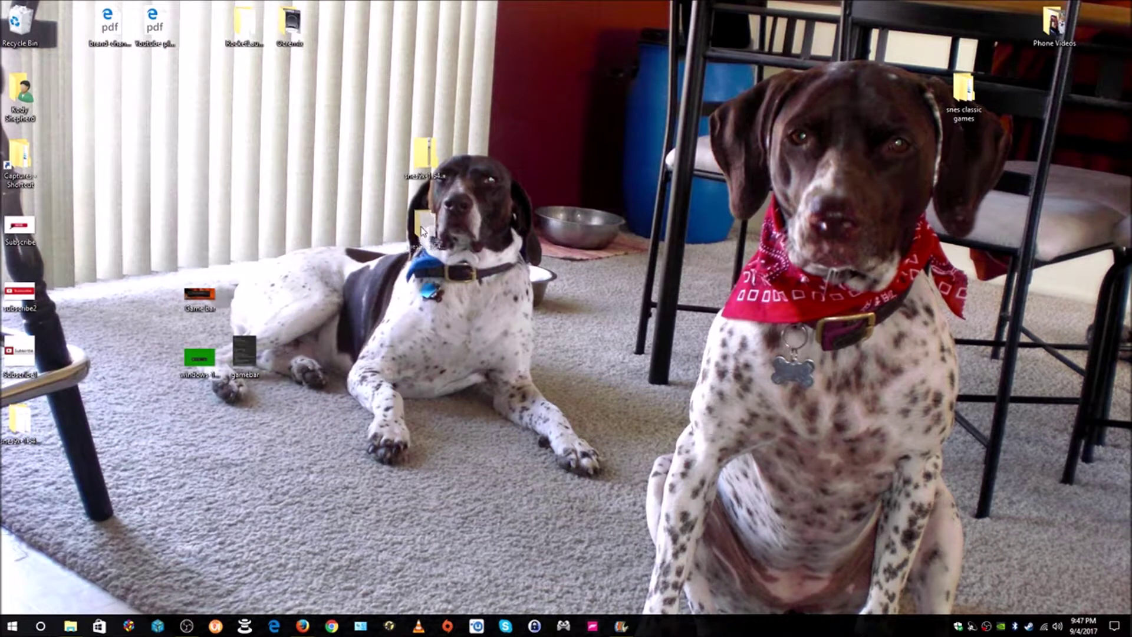
drag(419, 154, 241, 155)
drag(423, 227, 560, 154)
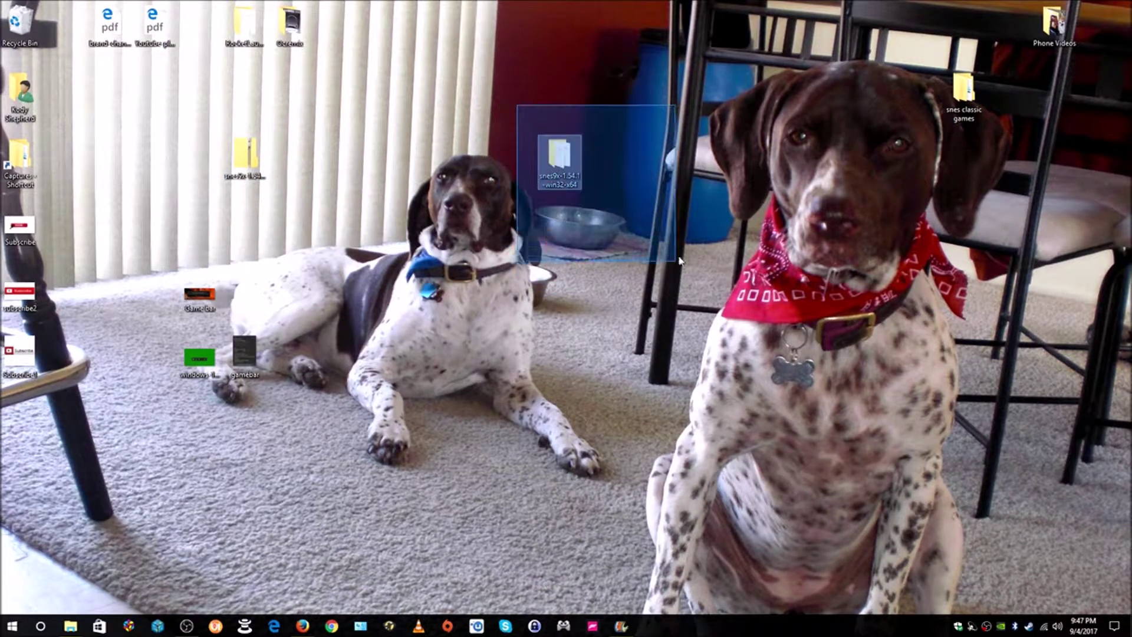
drag(680, 260, 605, 109)
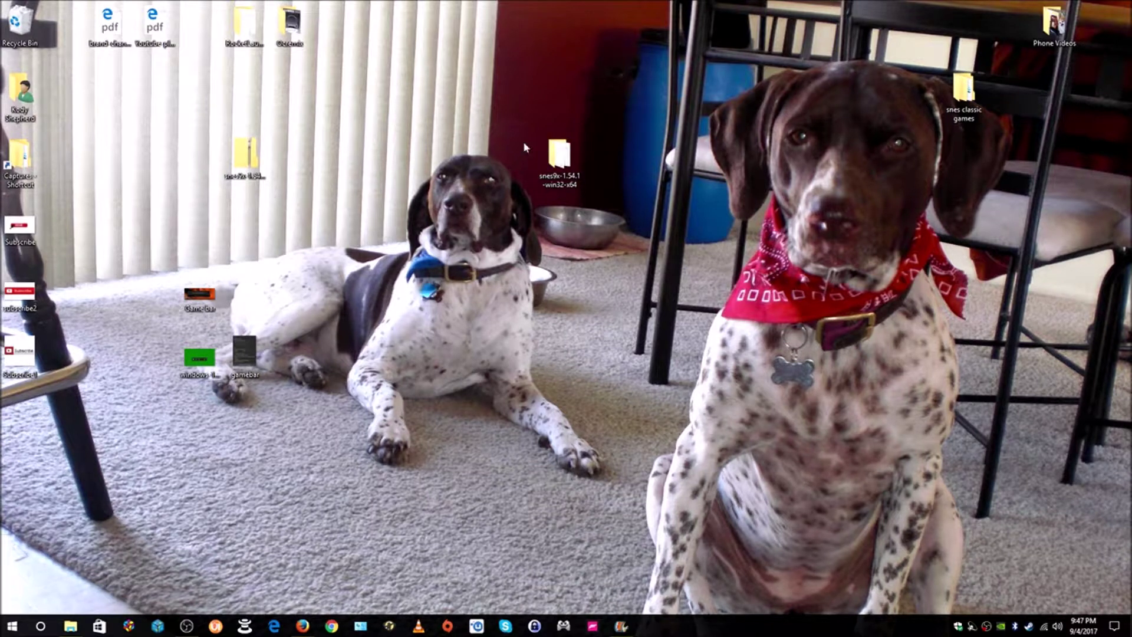
drag(561, 164, 561, 99)
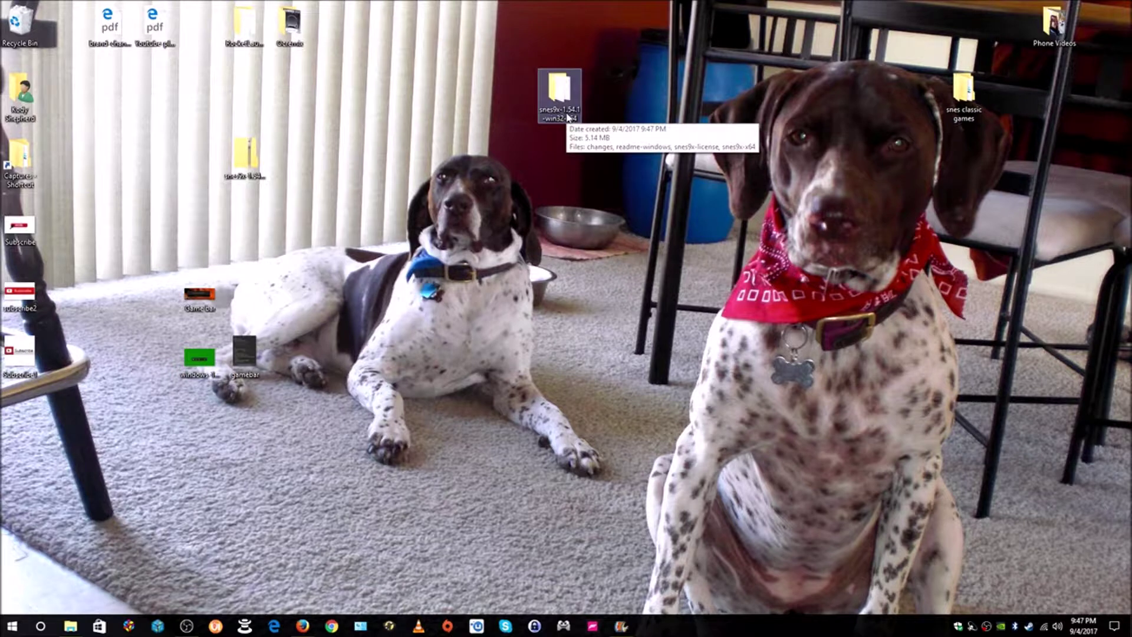
Inspect the files in the extracted snes9x-1.54.1-win32-x64 folder, and close its window.
double_click(561, 112)
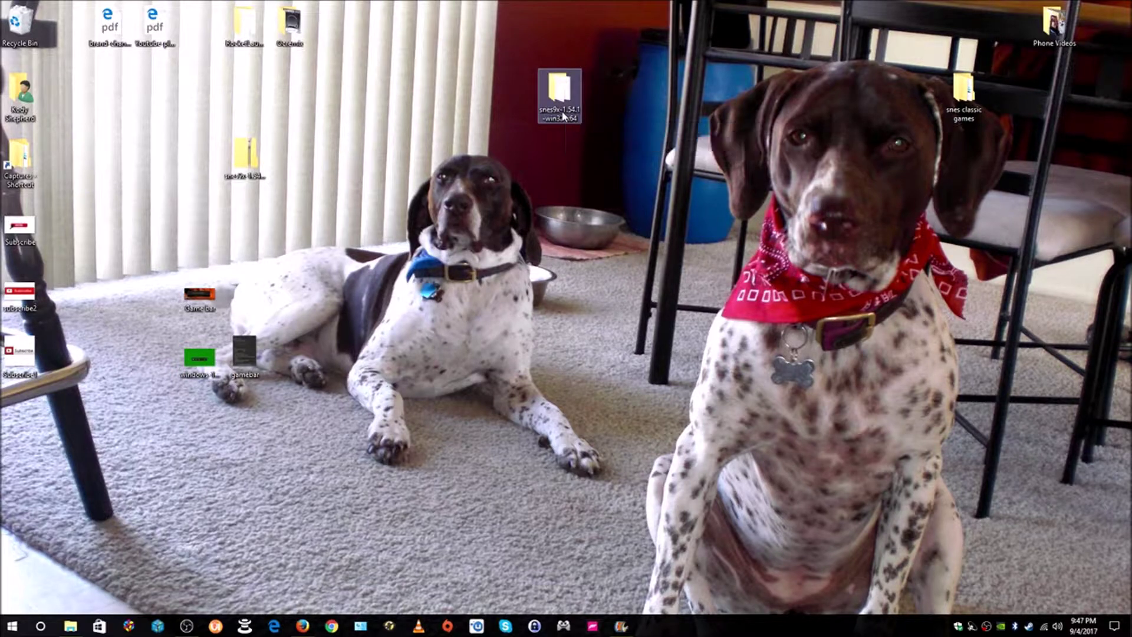
drag(298, 209, 648, 156)
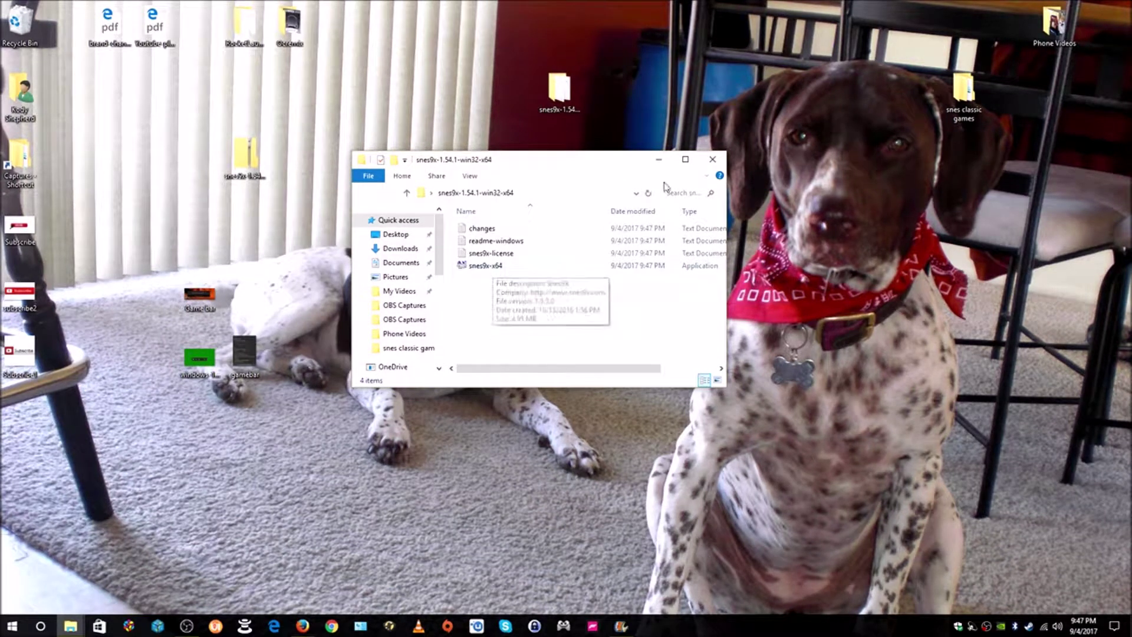
click(712, 160)
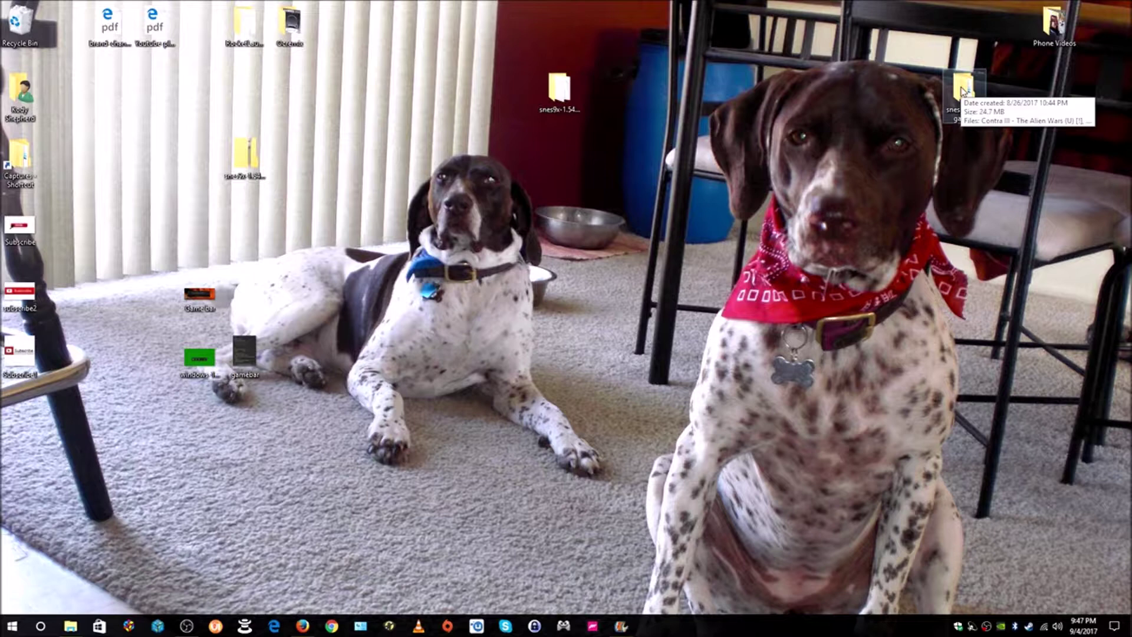
Move the snes classic games folder on the desktop next to the extracted snes9x folder.
drag(963, 91, 709, 99)
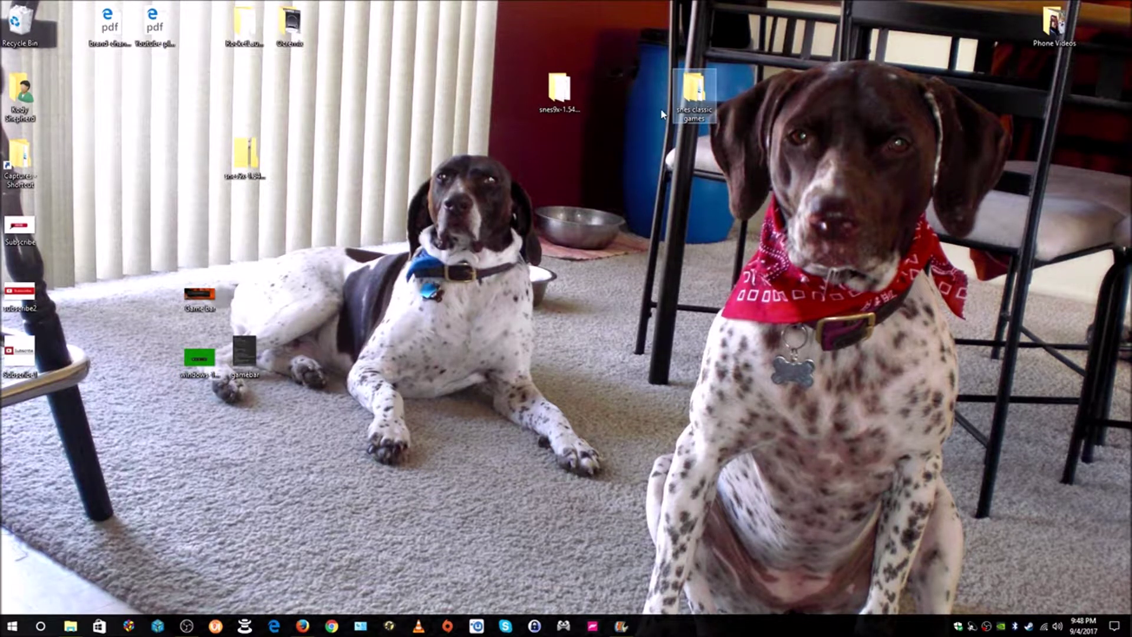
mouse_move(699, 94)
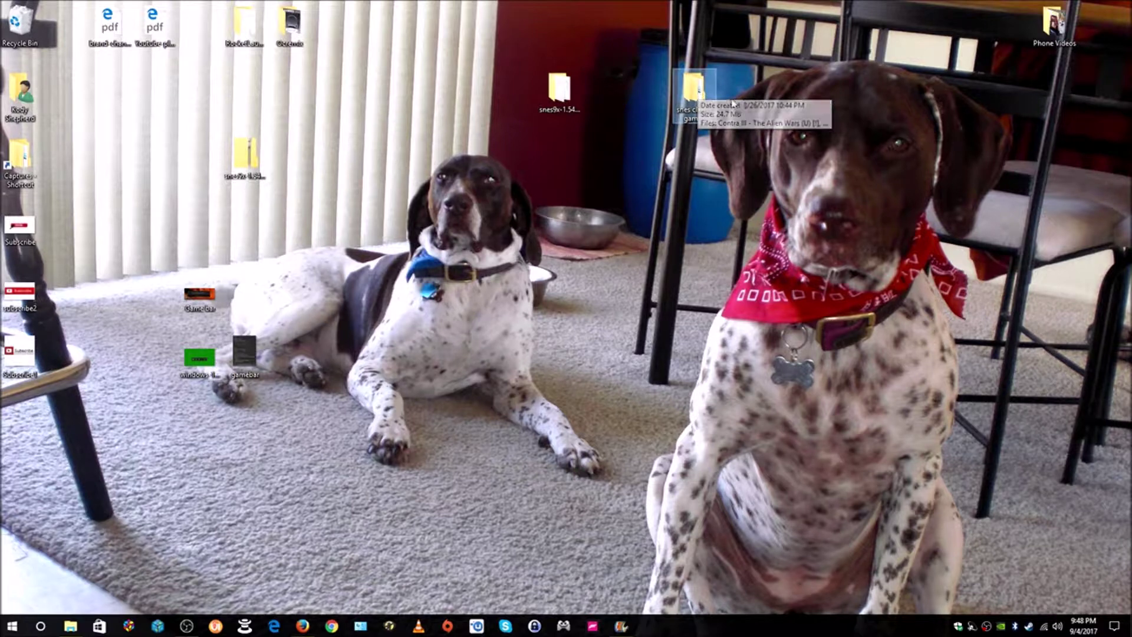
Switch to Firefox to view the Super NES Classic game lineup on Nintendo's site, and return to the desktop.
click(309, 624)
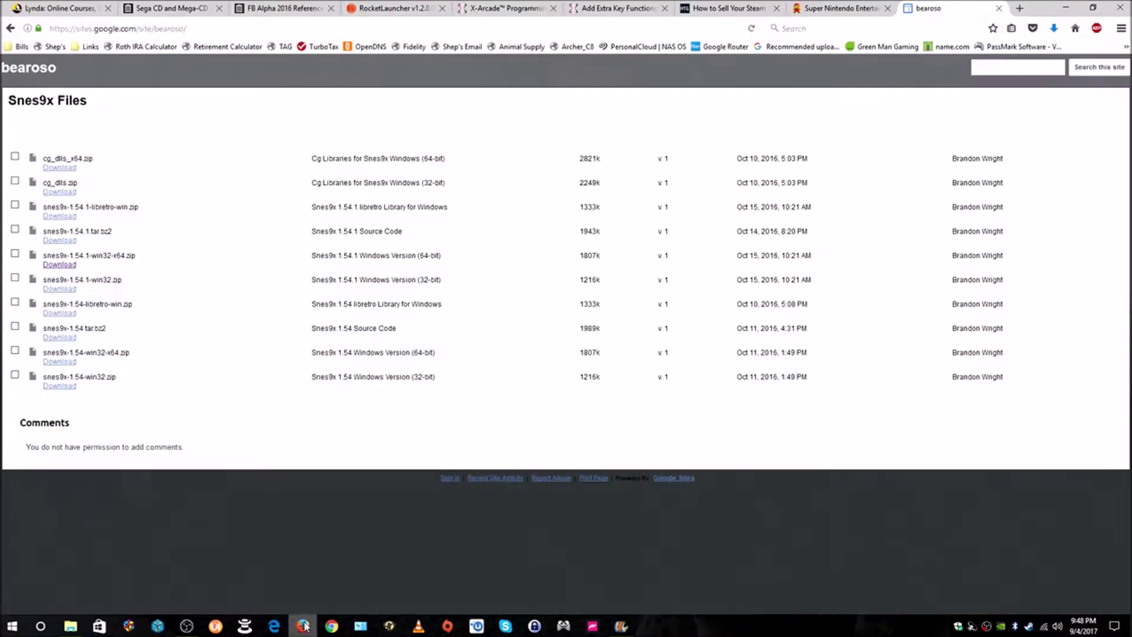
click(826, 8)
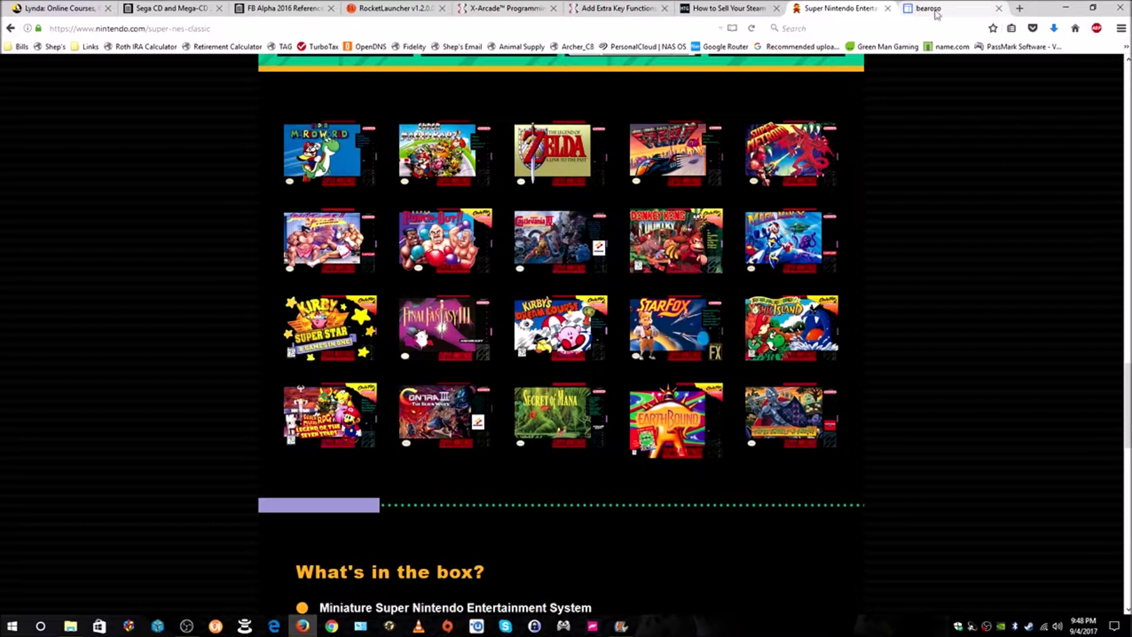
click(1066, 8)
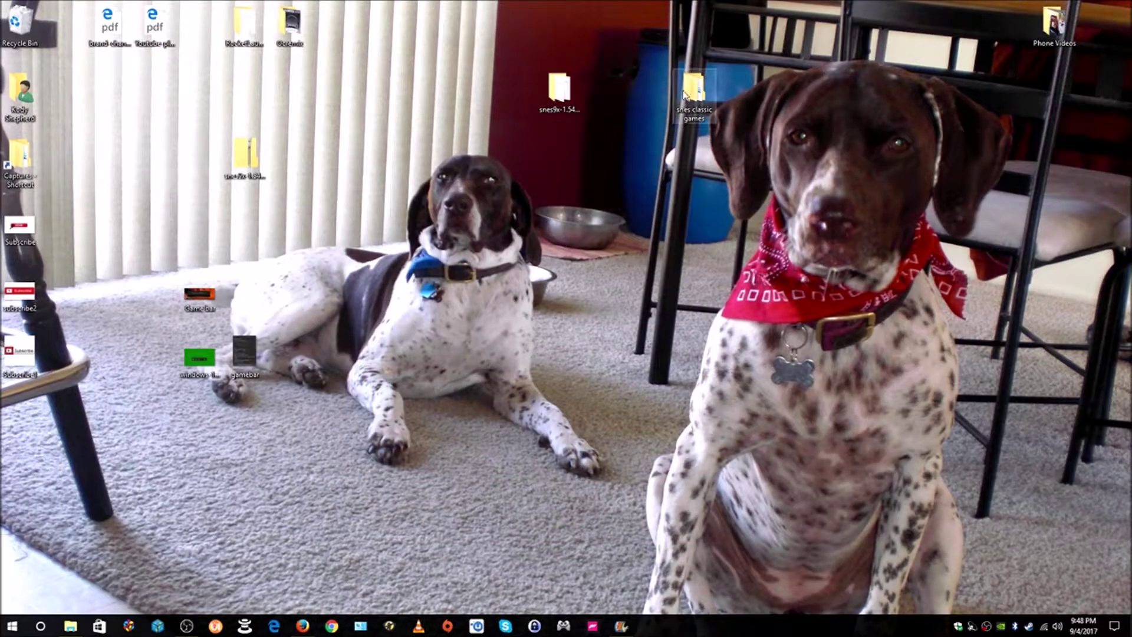
Open the snes classic games folder and snap its window to the right half of the screen.
double_click(699, 94)
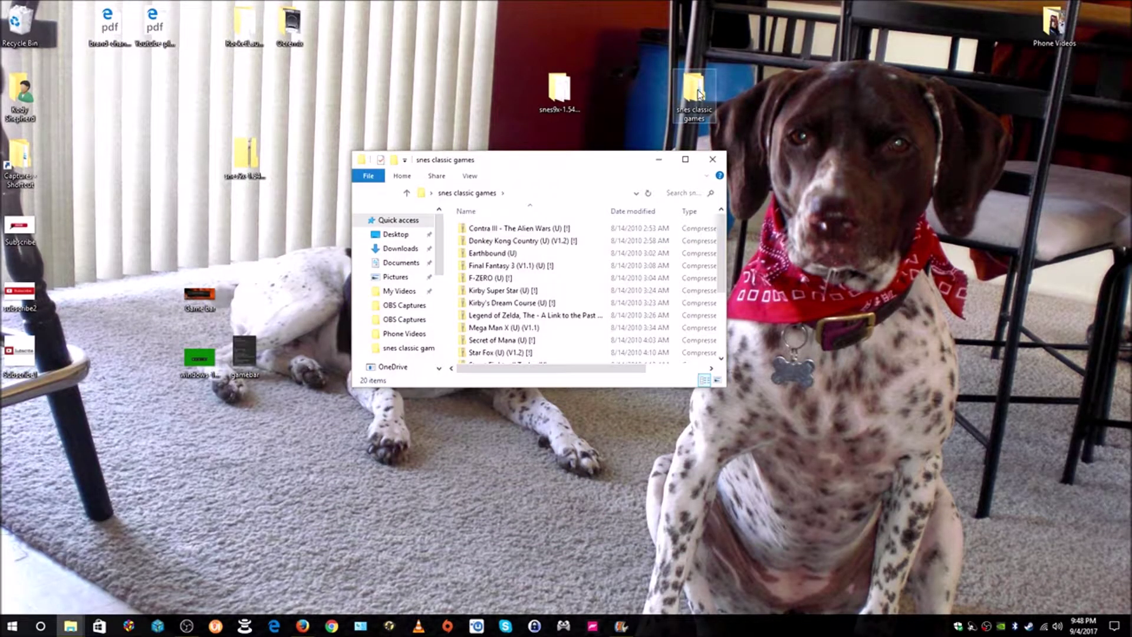
drag(632, 163, 1131, 153)
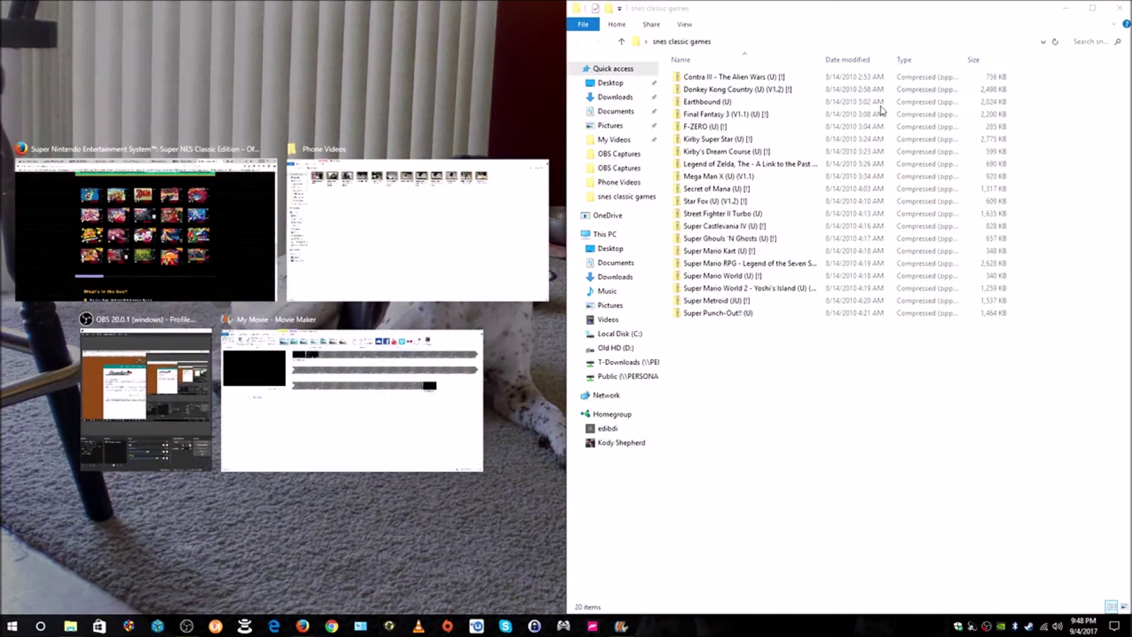
click(1004, 447)
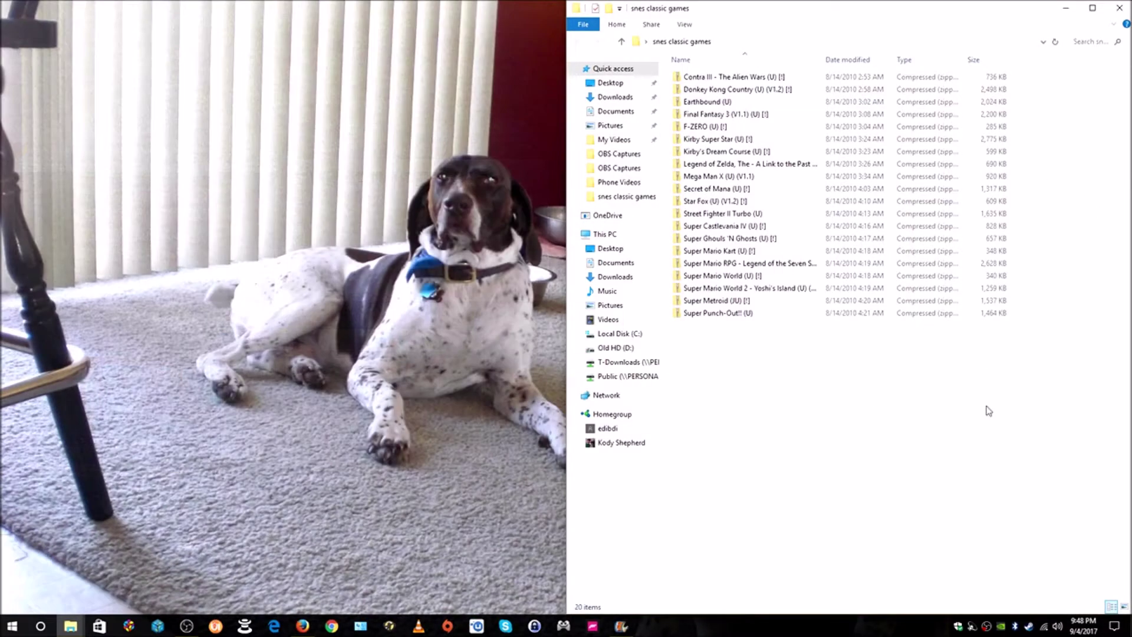
Move the snes classic games folder into the extracted snes9x-1.54.1-win32-x64 folder on the desktop, and open that folder.
click(1117, 8)
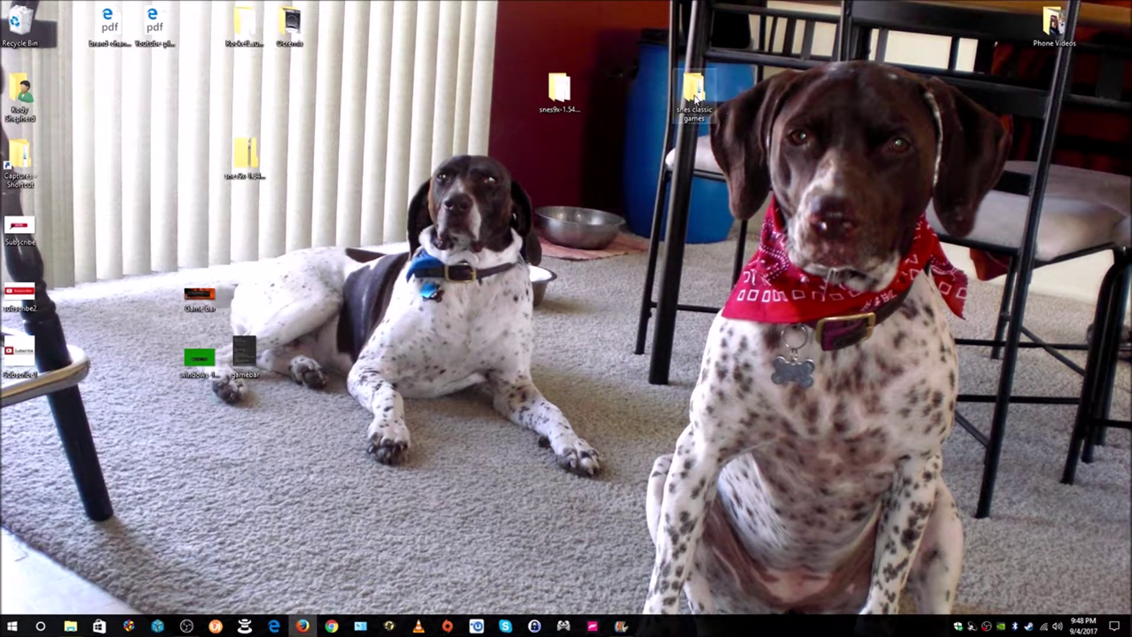
drag(694, 98, 558, 94)
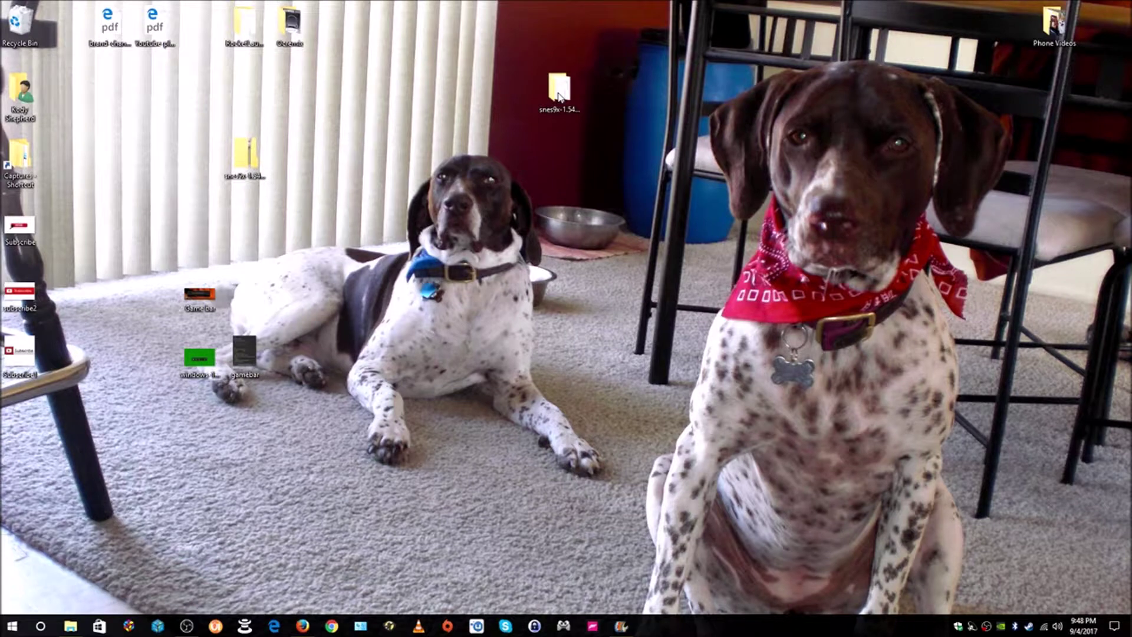
double_click(559, 97)
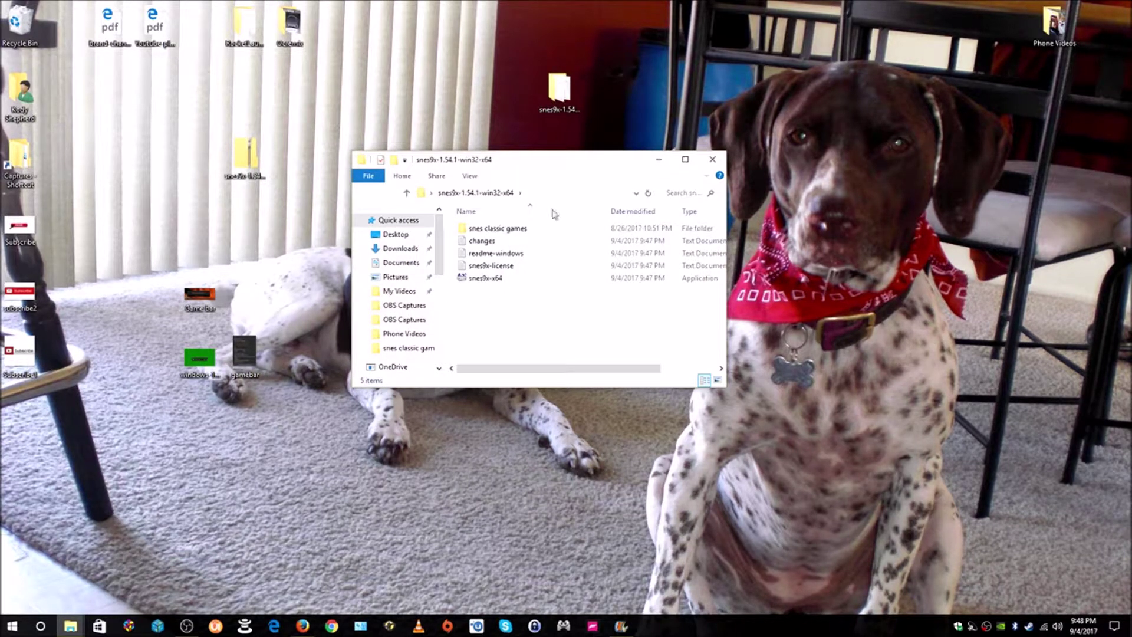
drag(568, 164, 593, 149)
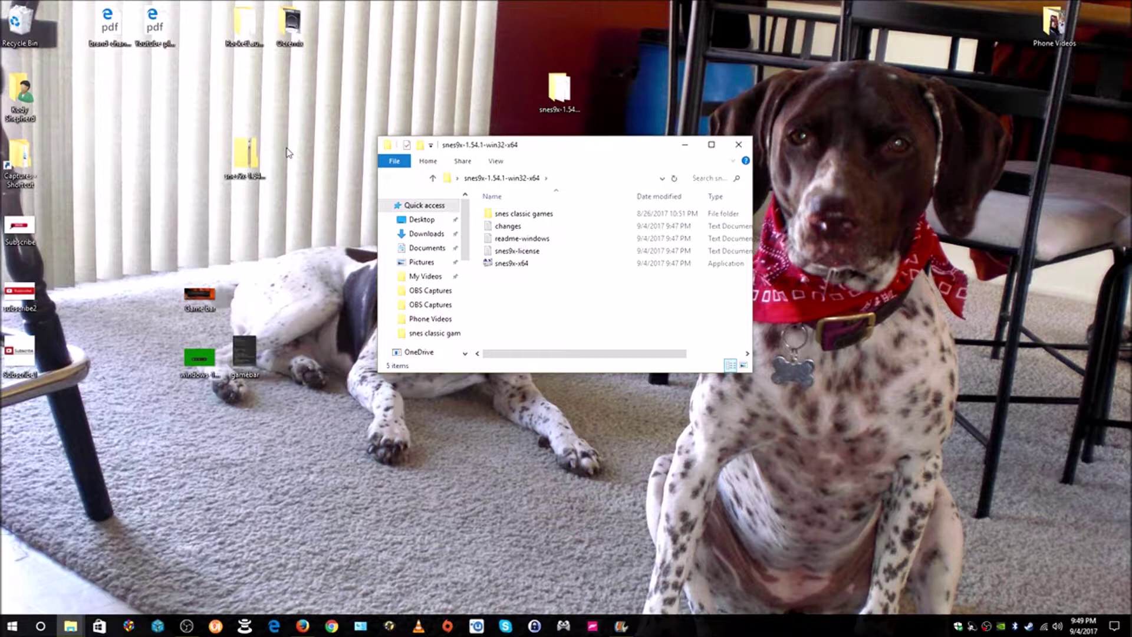
Launch the snes9x-x64 application and place its window beside the folder's file list.
double_click(529, 267)
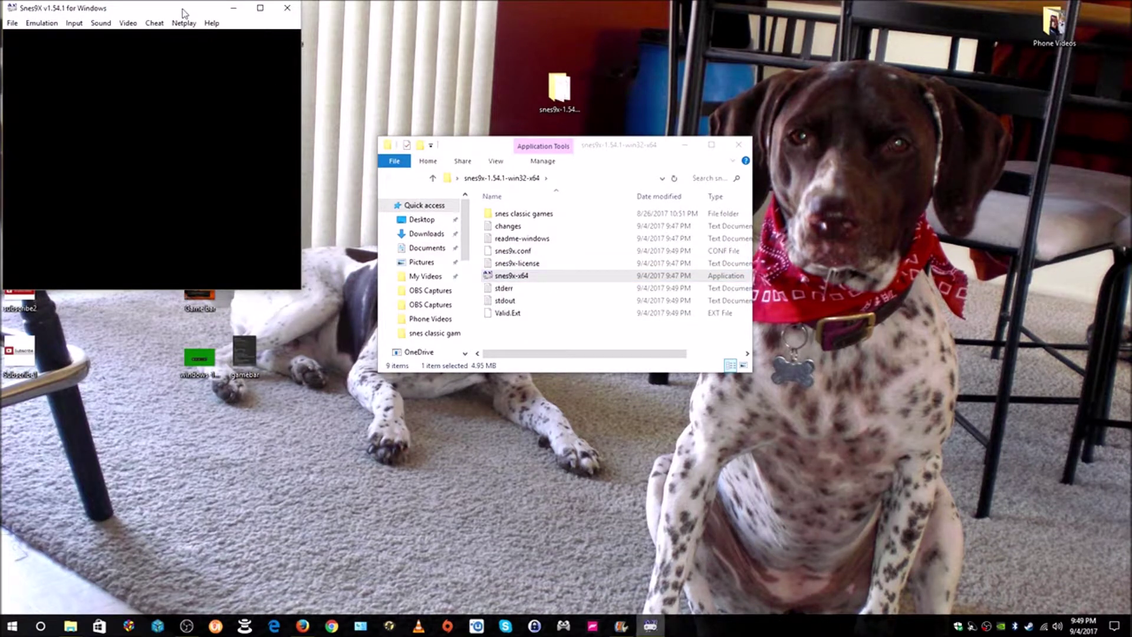
drag(187, 13, 552, 24)
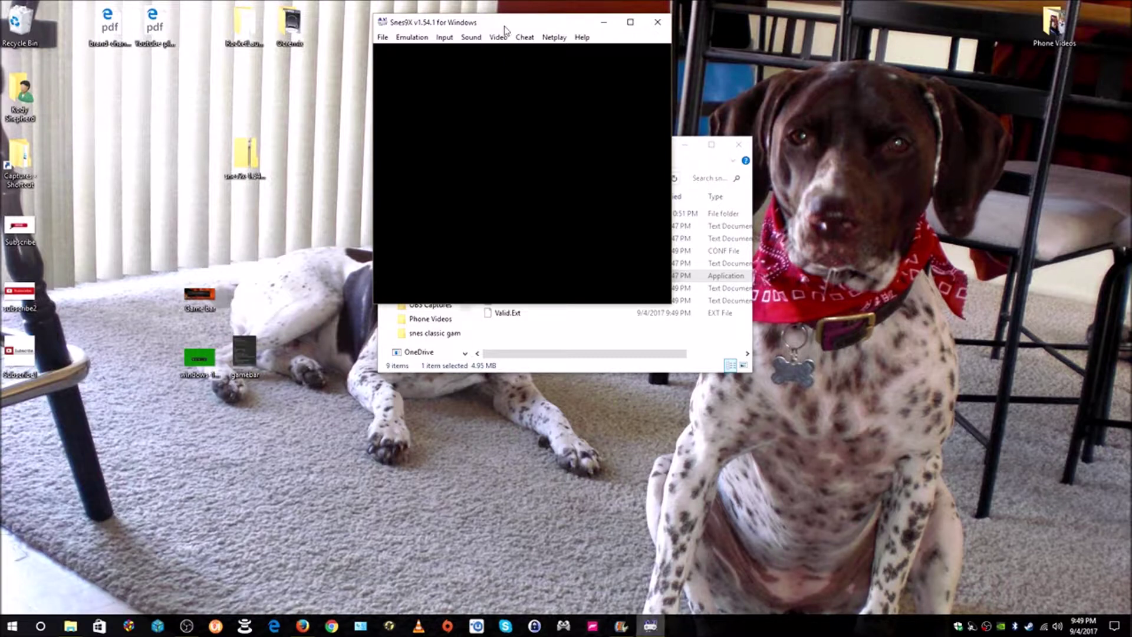
drag(500, 27, 274, 104)
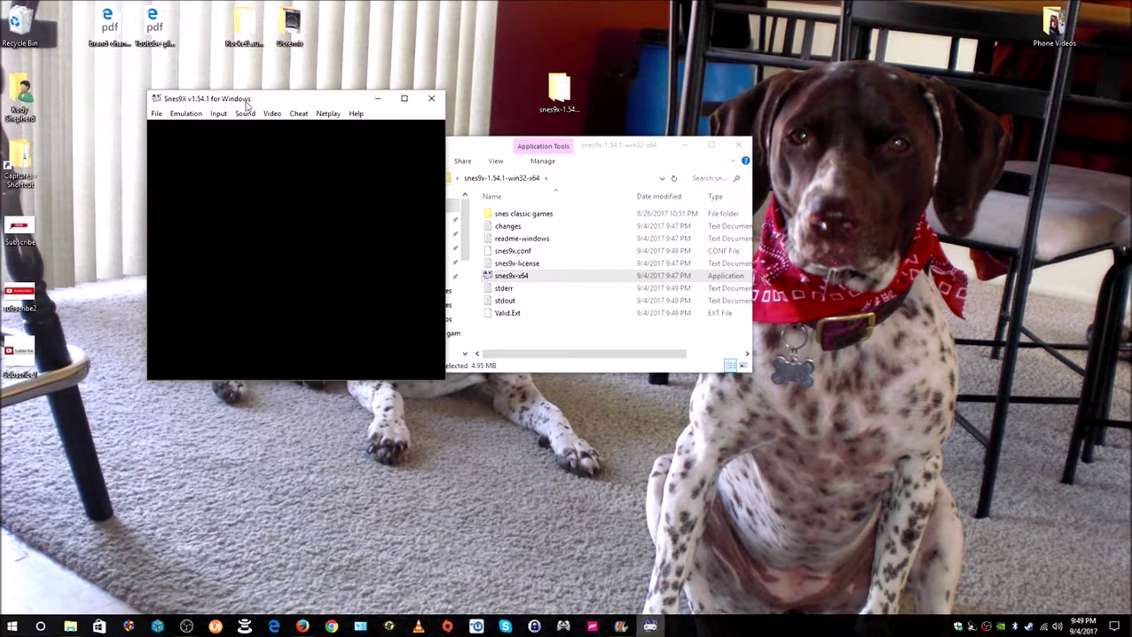
Check which folder the emulator's Load Game dialog opens by default, and close the dialog without loading a game.
click(158, 115)
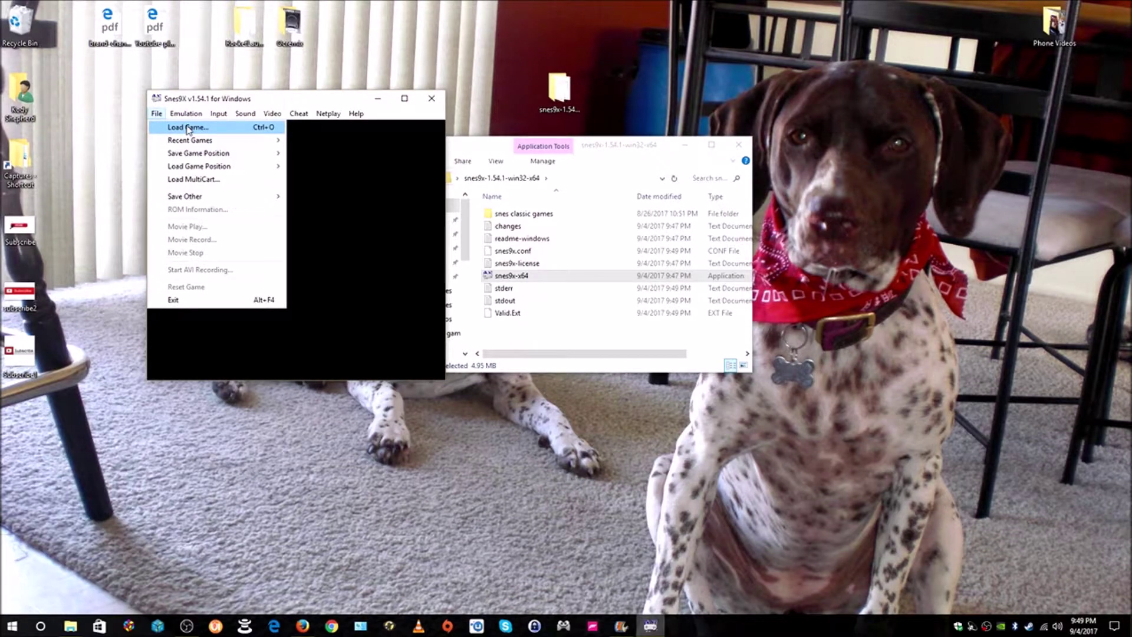
click(188, 128)
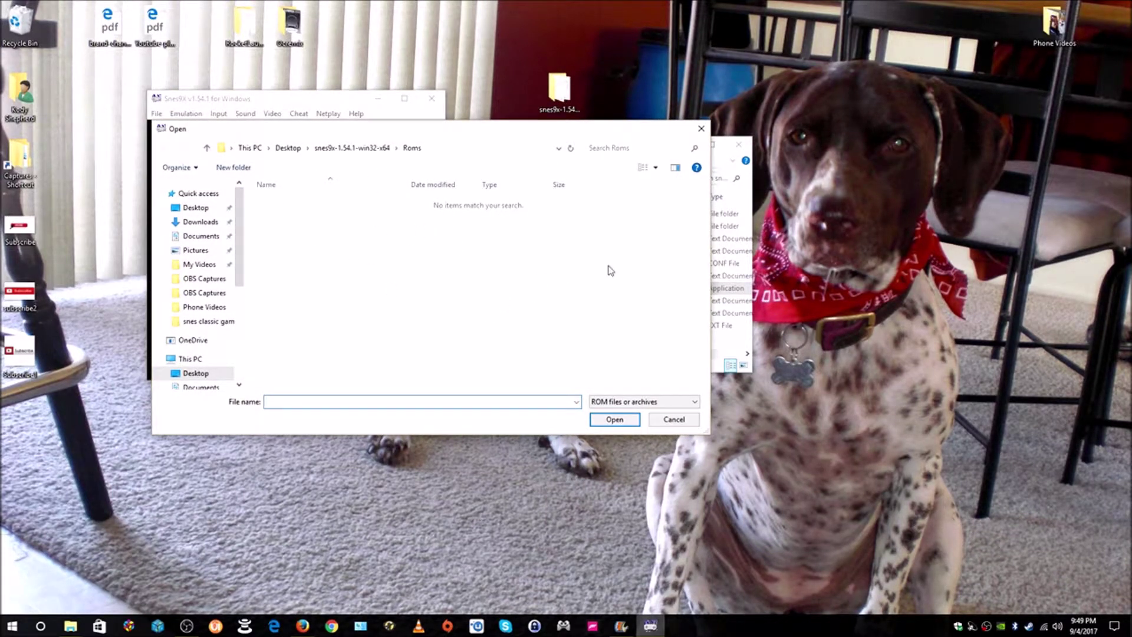
click(702, 128)
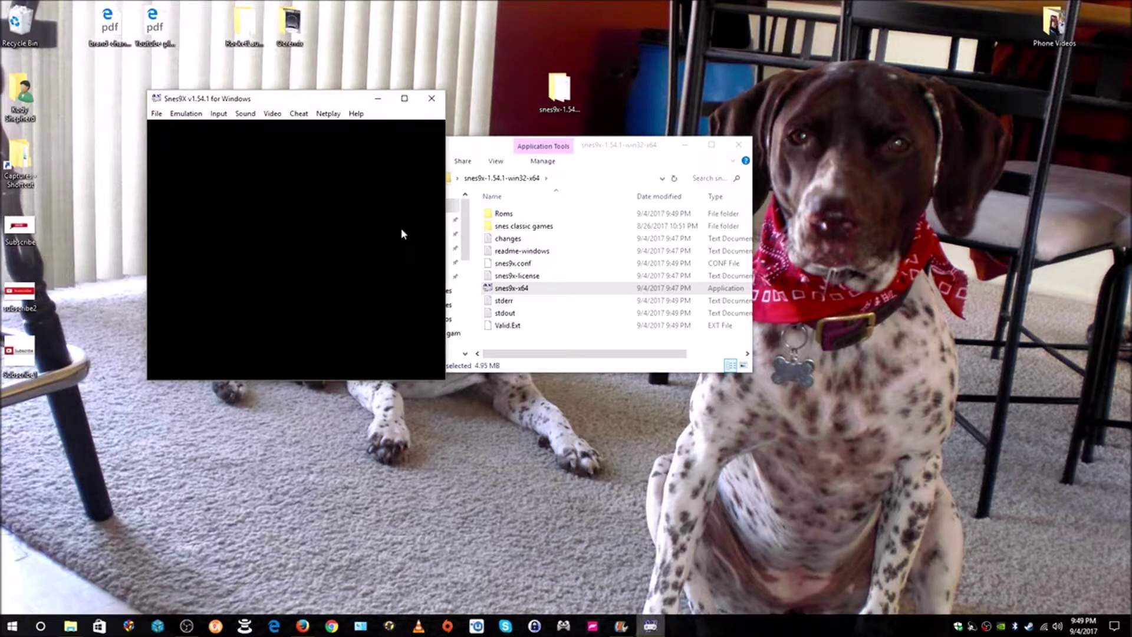
click(158, 115)
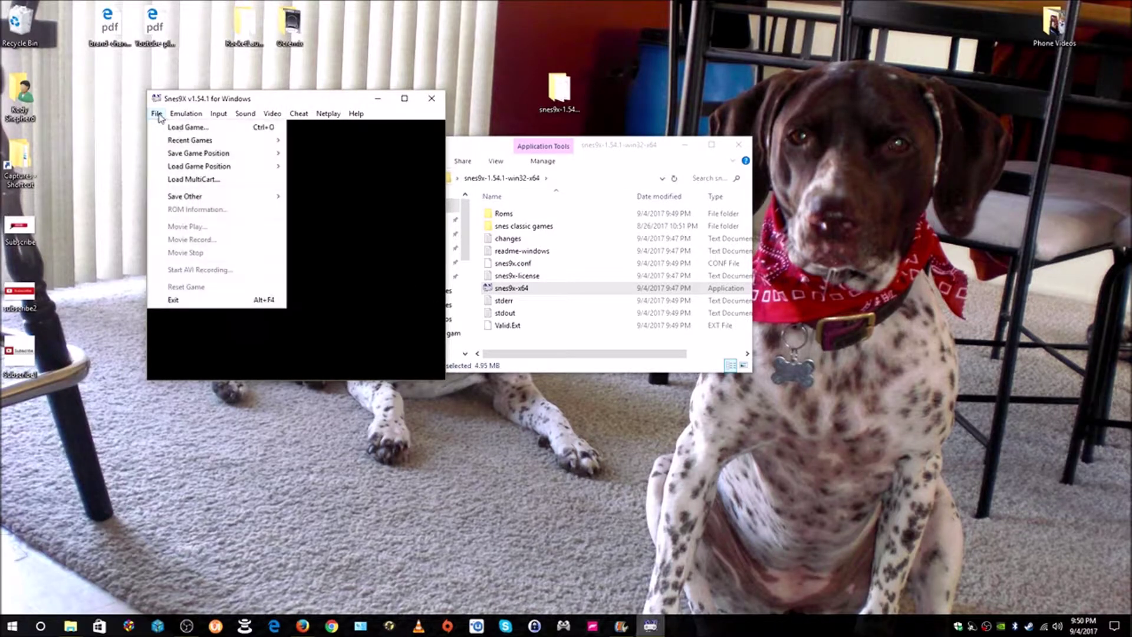
click(177, 127)
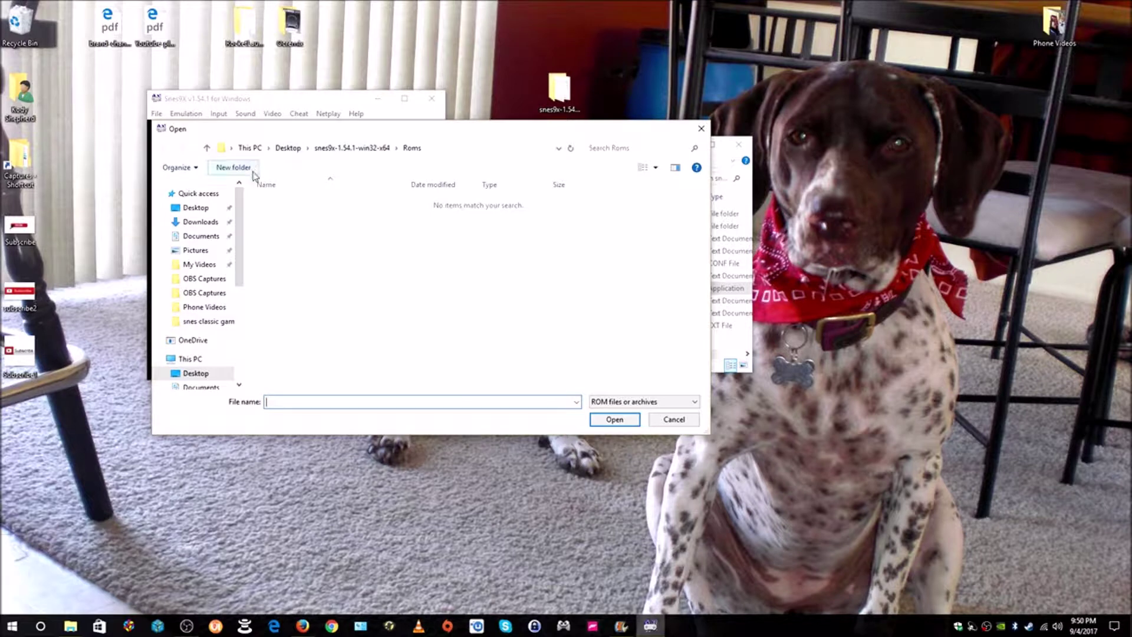
click(701, 129)
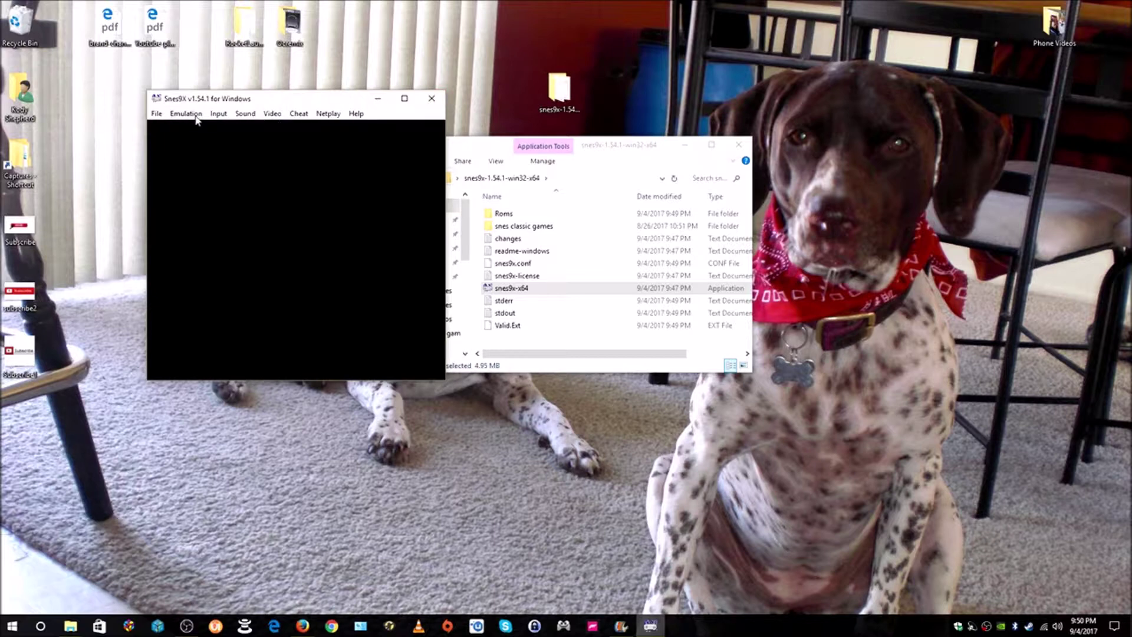
Set the Roms directory in the emulation settings to the snes classic games folder inside snes9x-1.54.1-win32-x64.
click(196, 118)
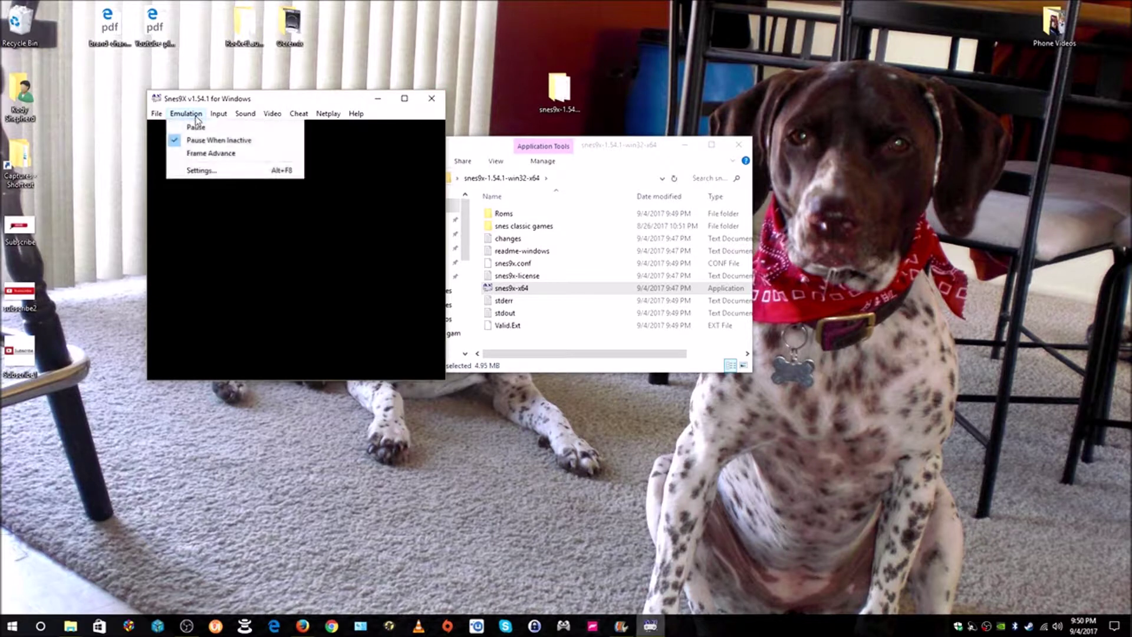
click(206, 173)
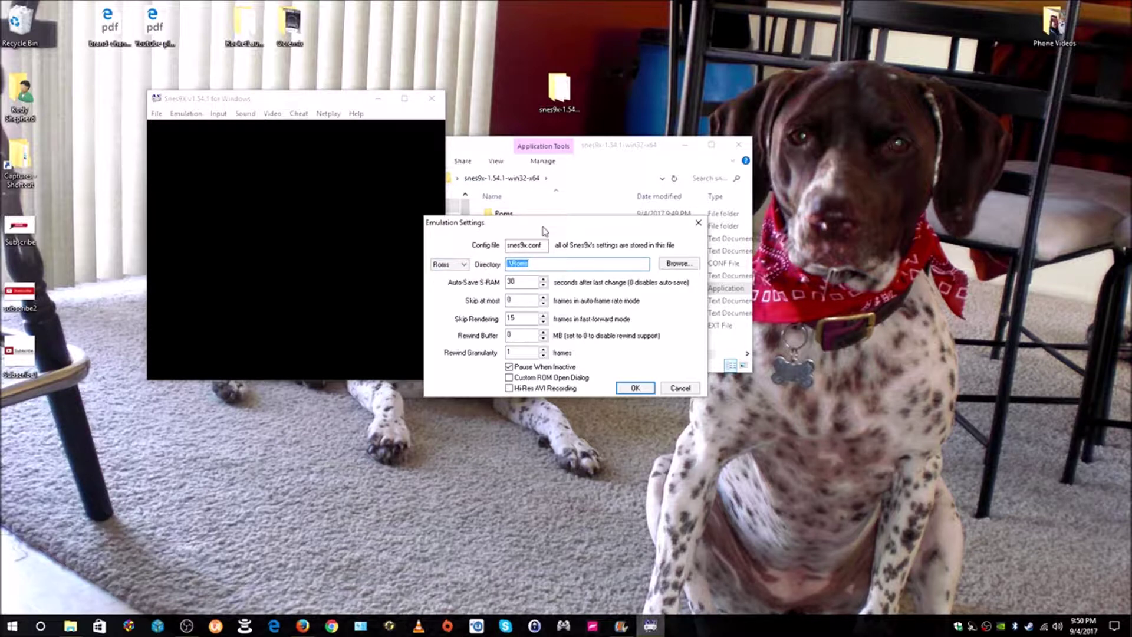
drag(546, 226, 552, 311)
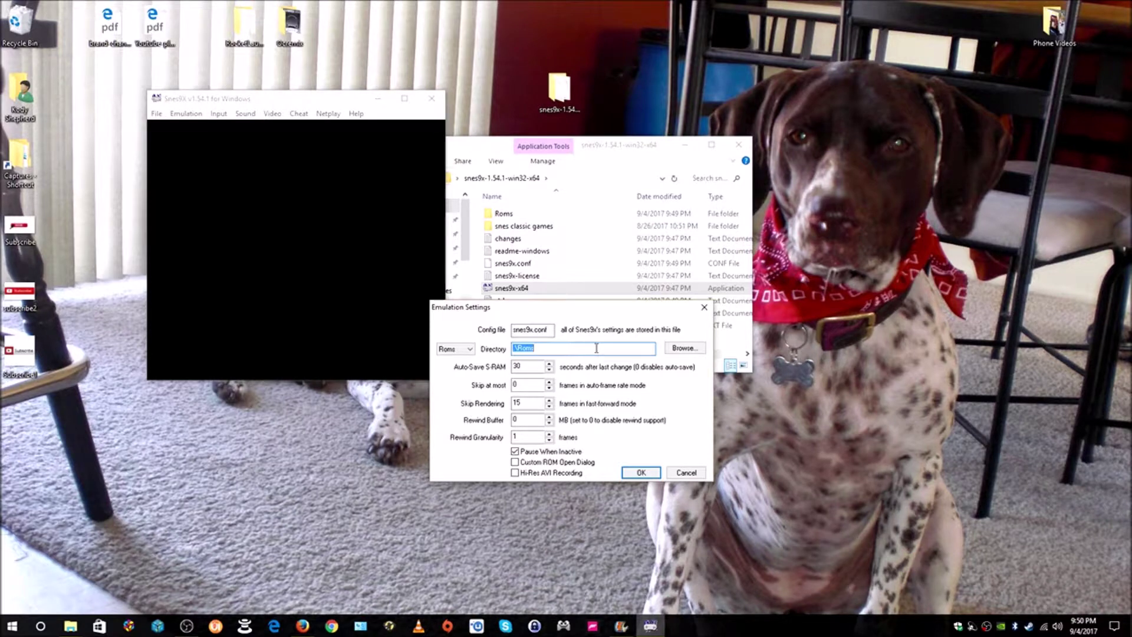
click(683, 350)
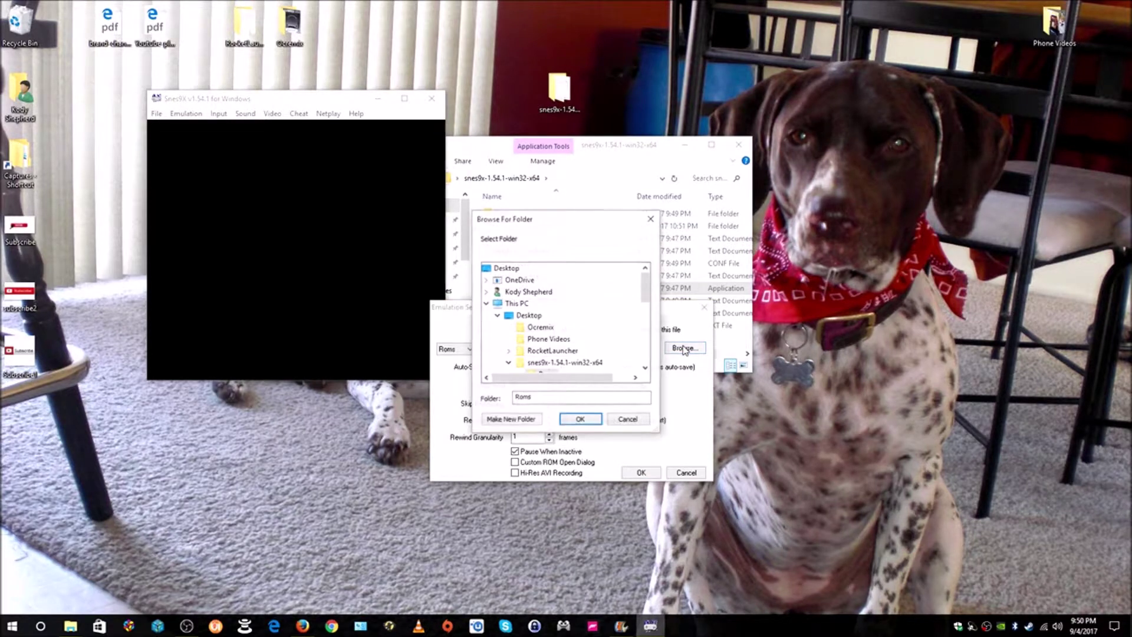
click(524, 318)
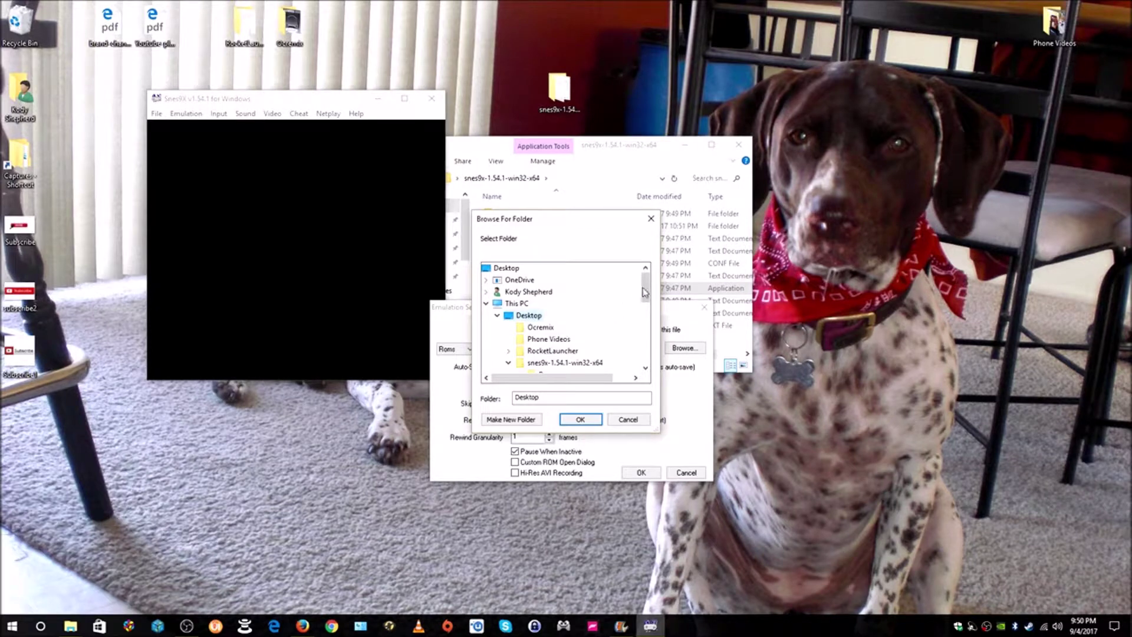
drag(645, 287, 638, 308)
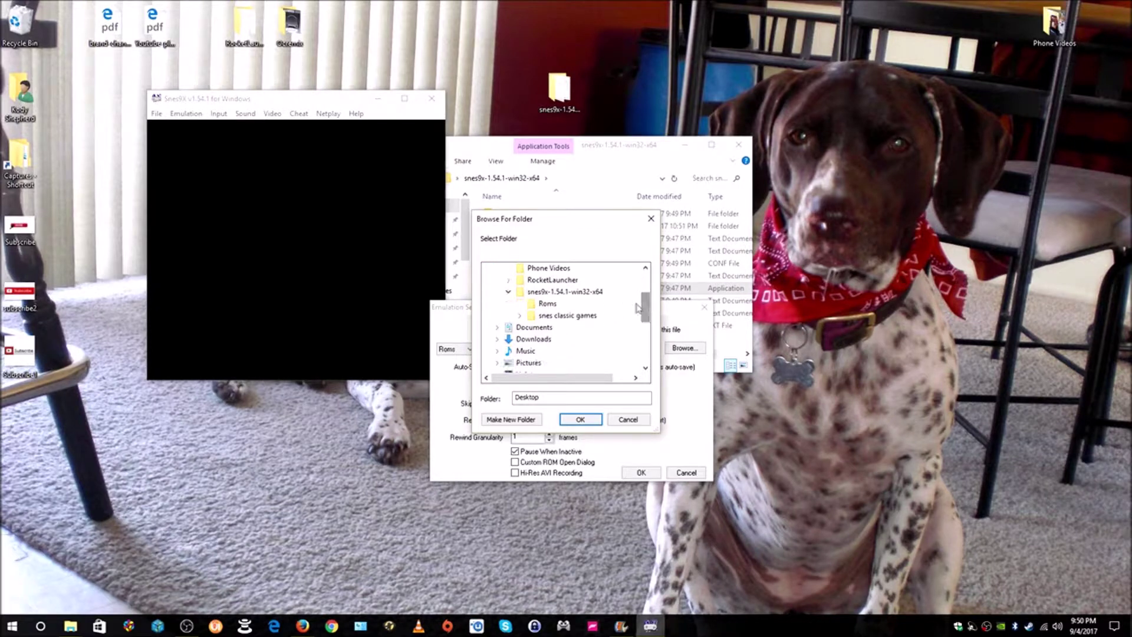
click(560, 292)
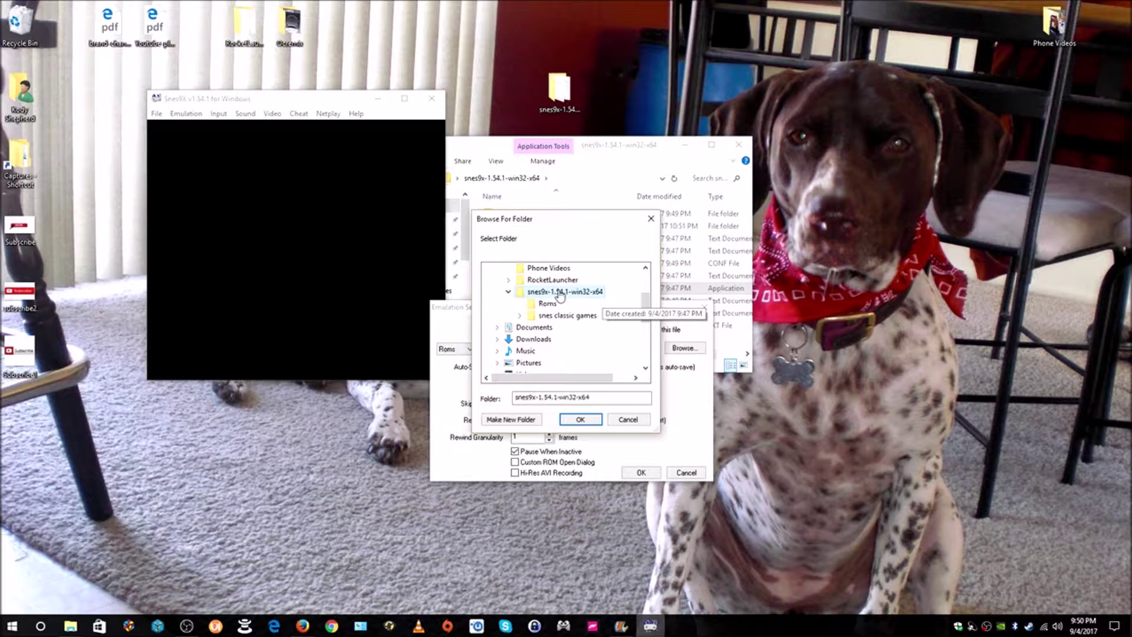
click(509, 292)
click(509, 293)
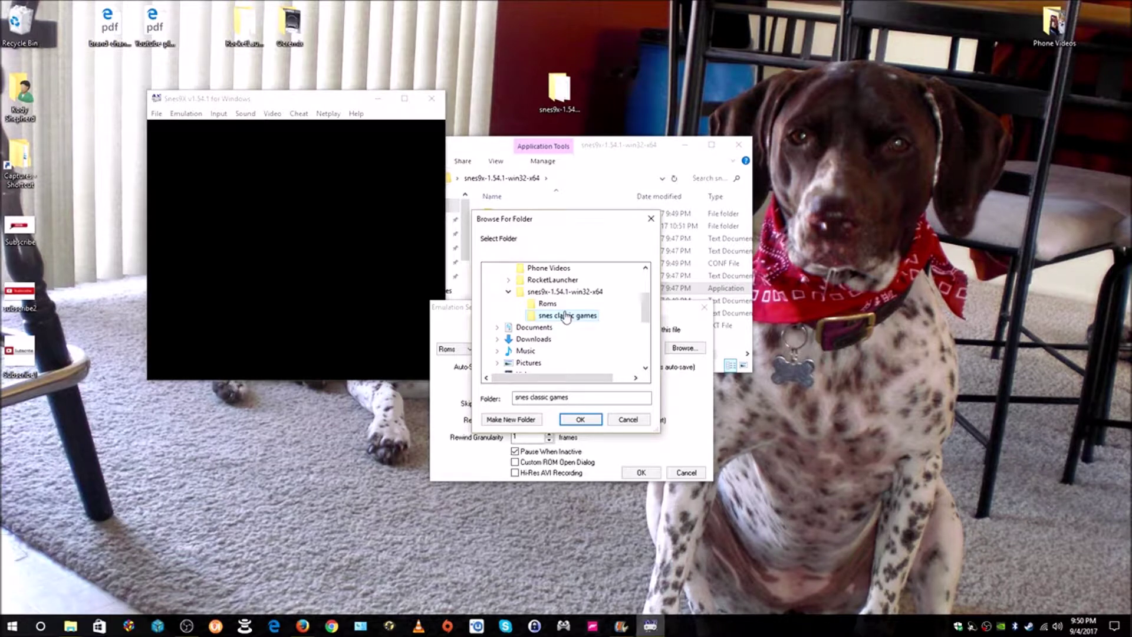
click(580, 420)
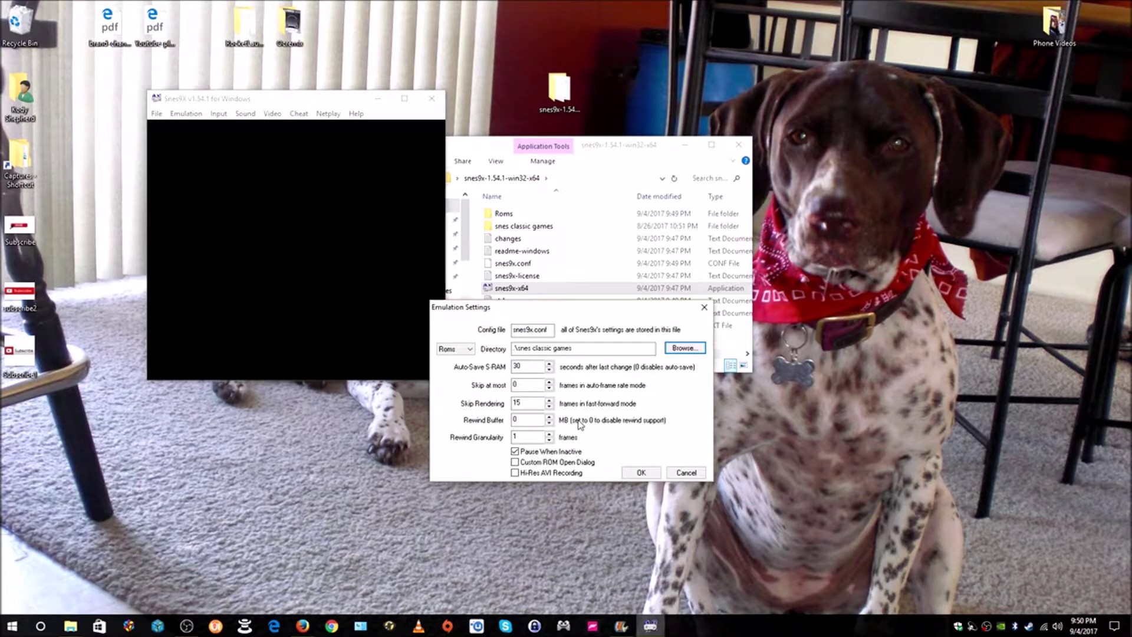
Check the contents of the Roms folder, return to its parent folder, and apply the emulation settings.
double_click(514, 214)
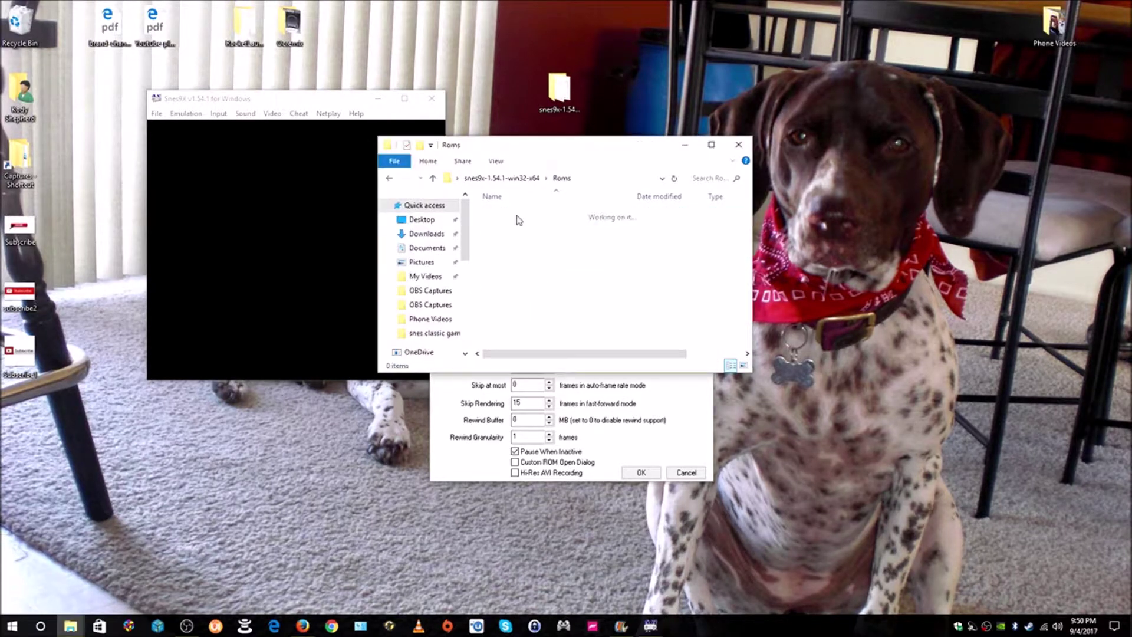
click(432, 179)
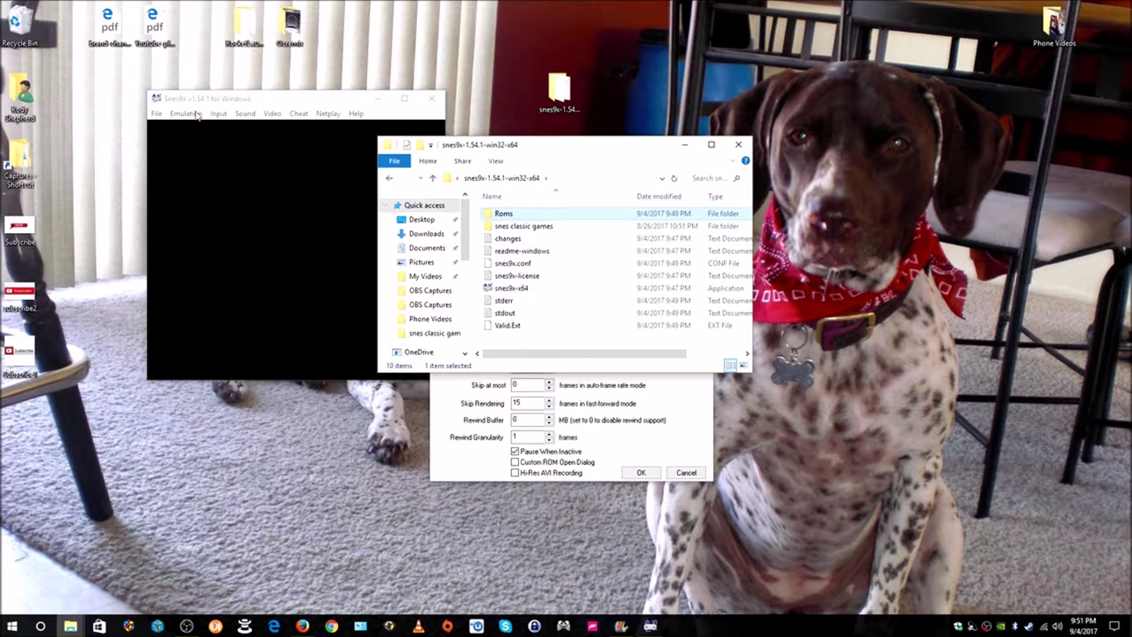
click(445, 474)
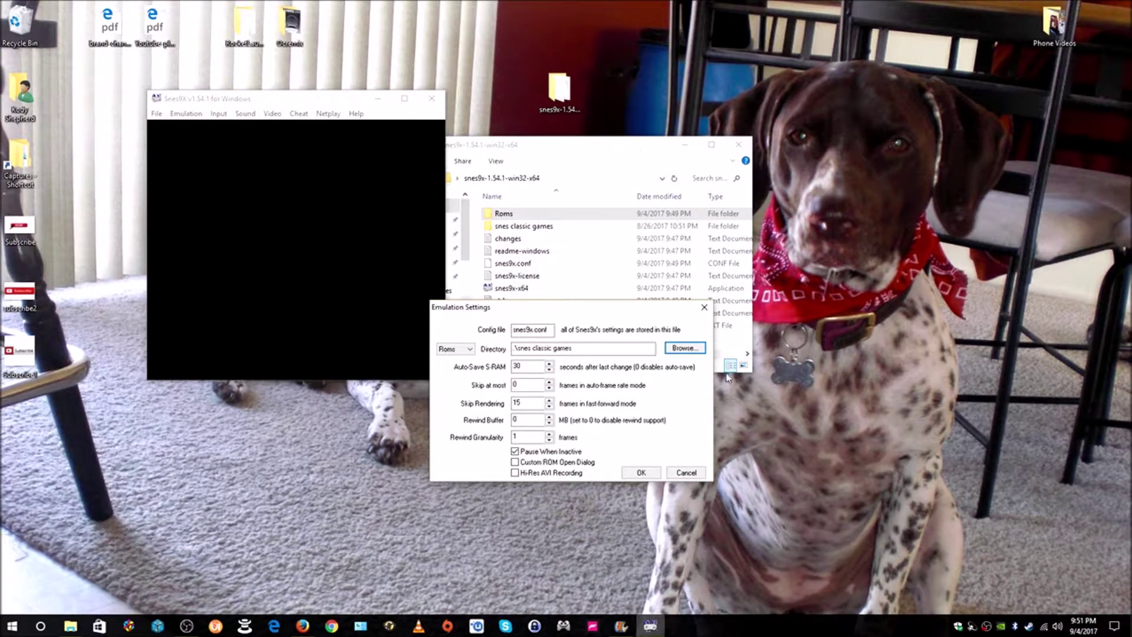
click(642, 472)
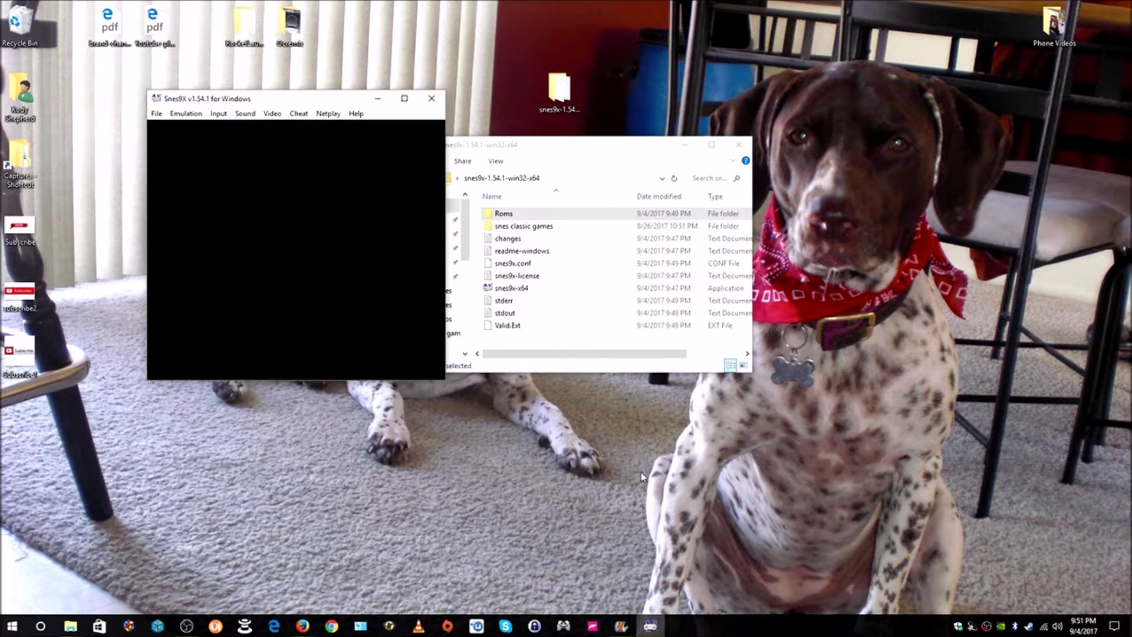
Map Joypad #1 to the gamepad: POV for directions, buttons 0–7 for B, A, Y, X, L, R, Select and Start respectively.
drag(588, 150, 930, 346)
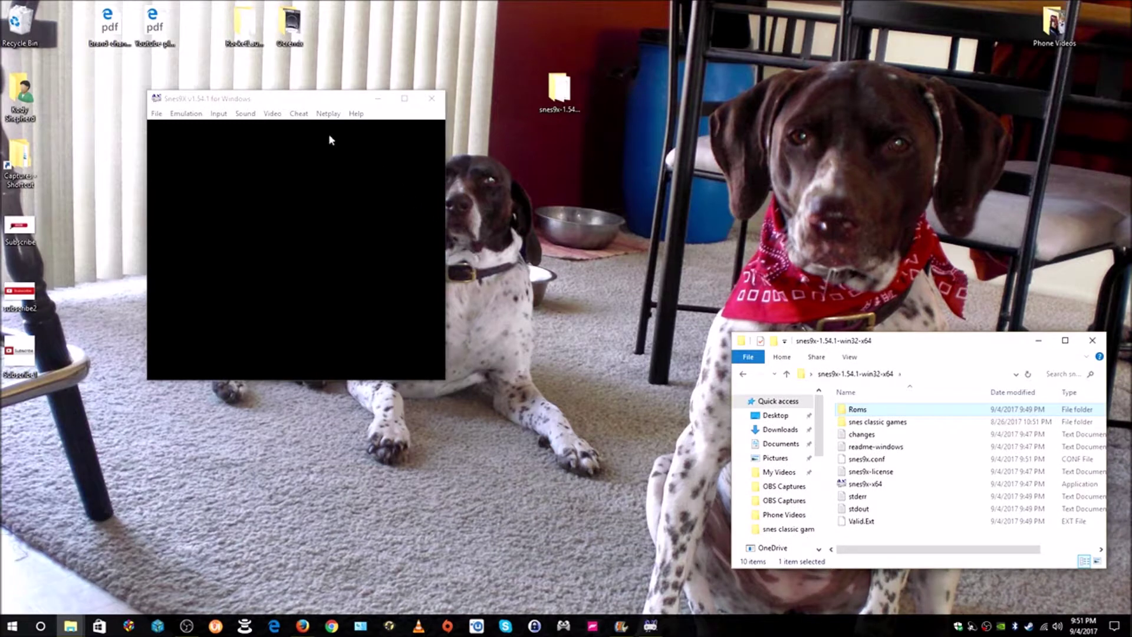
click(299, 102)
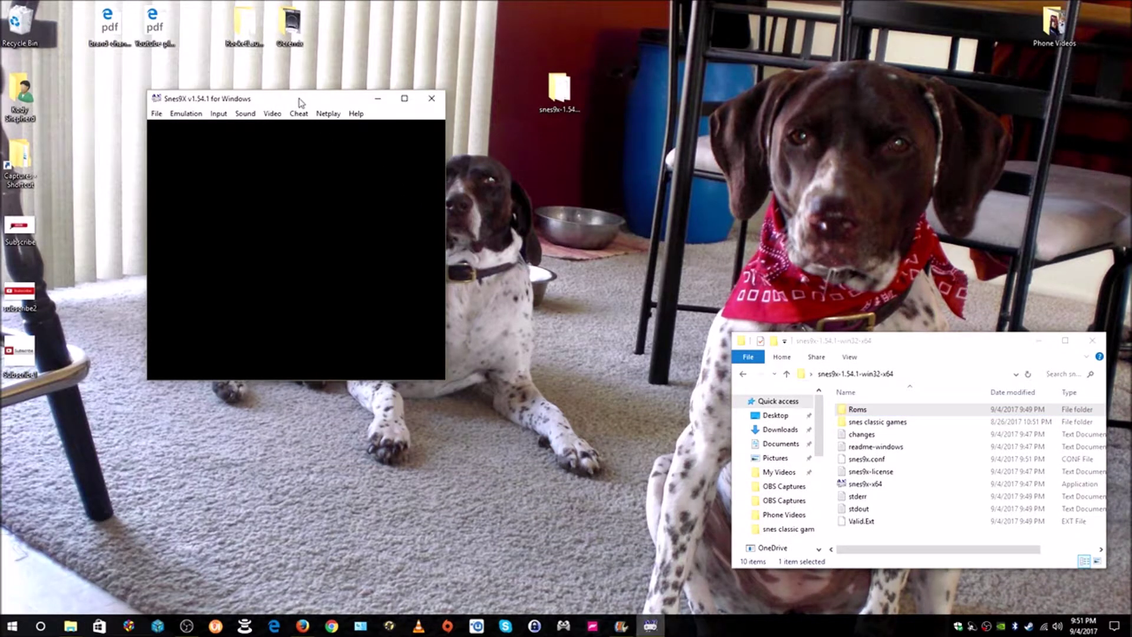
click(223, 116)
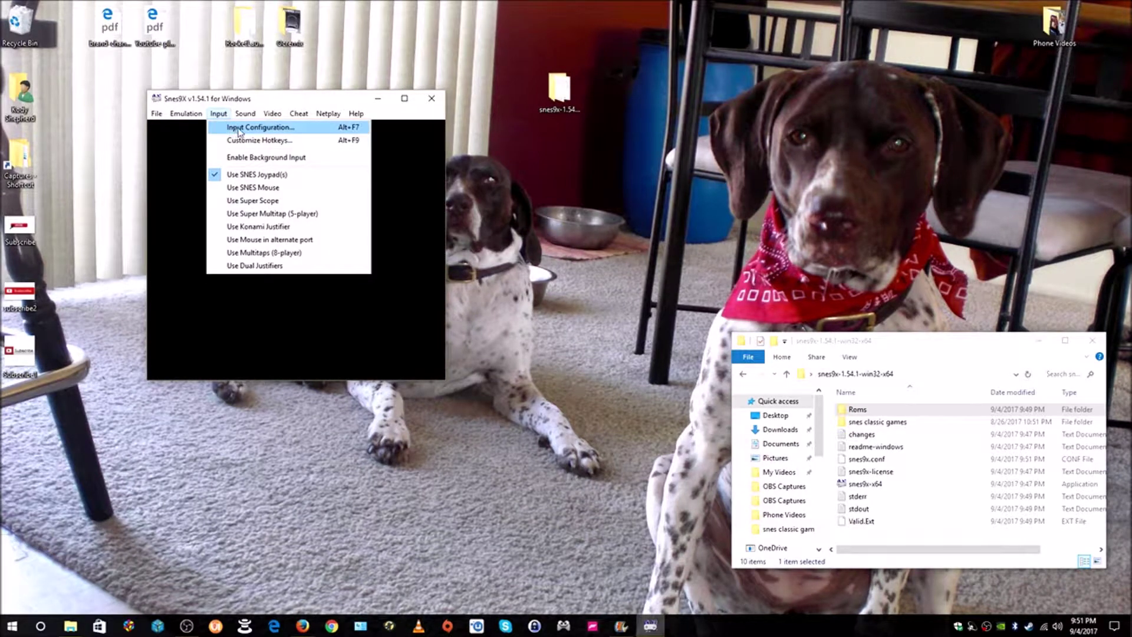
click(239, 128)
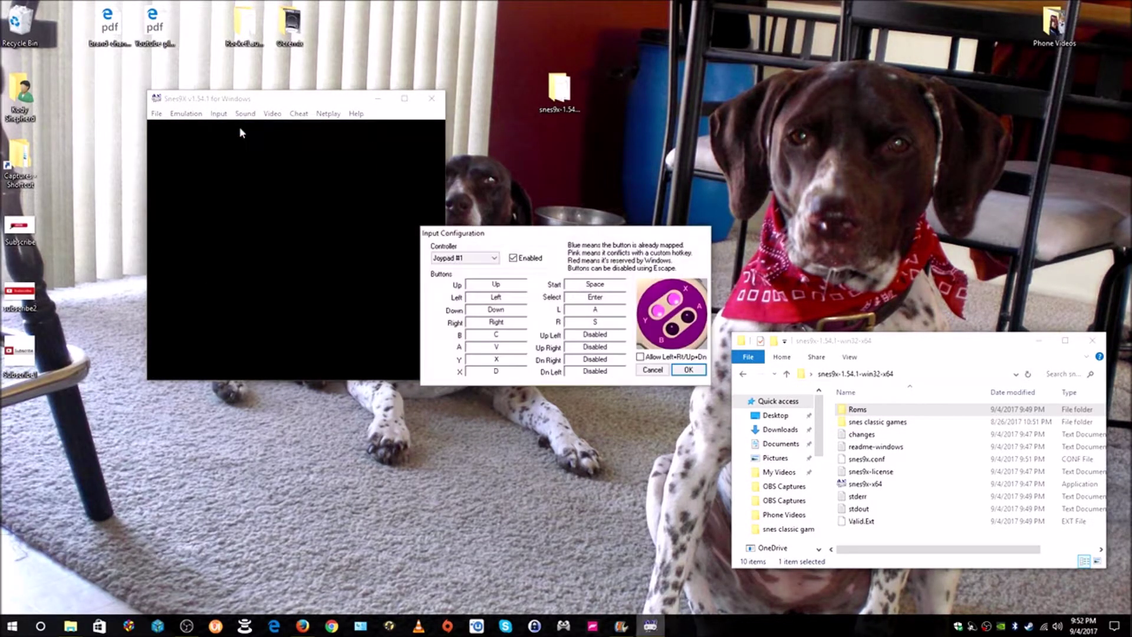
click(495, 288)
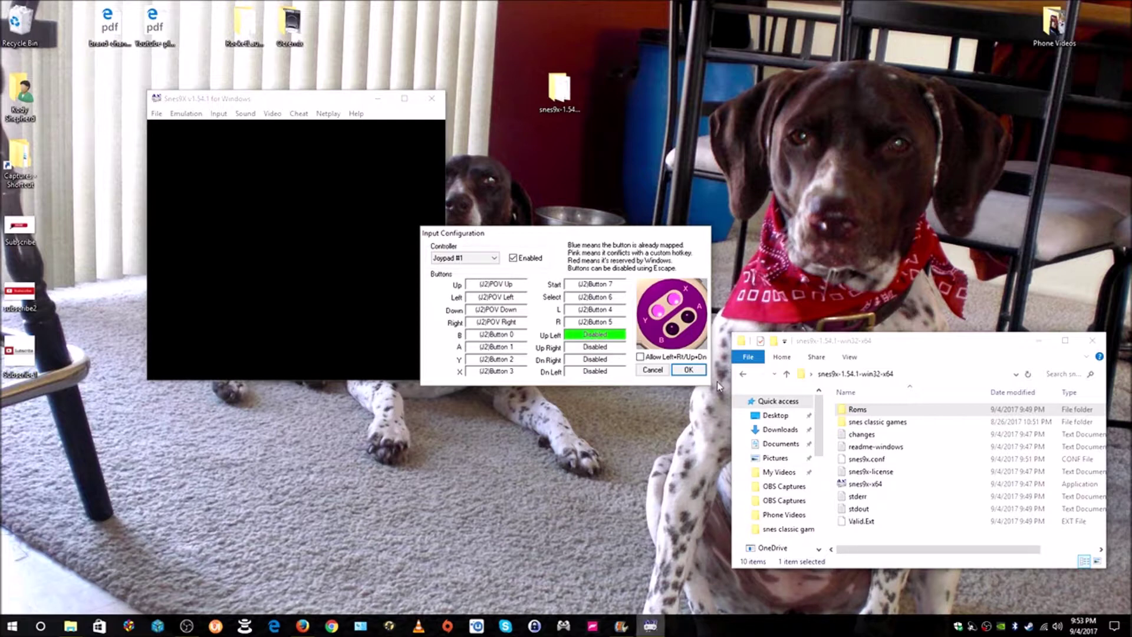
click(694, 374)
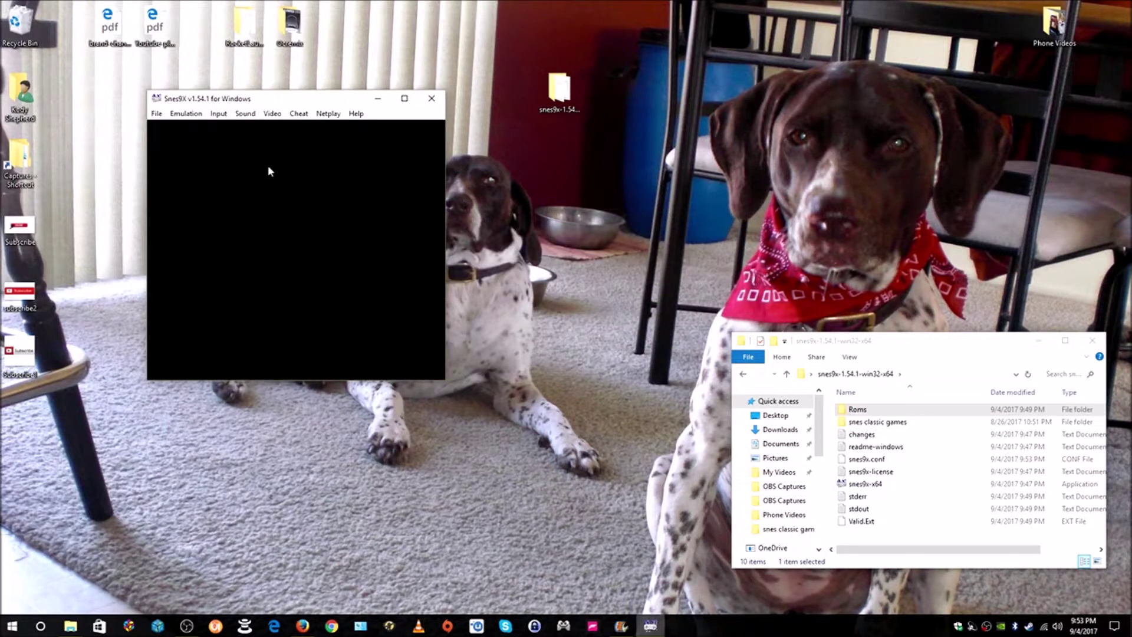
Load the Donkey Kong Country (U) (V1.2) [!] ROM from the snes classic games folder.
click(155, 115)
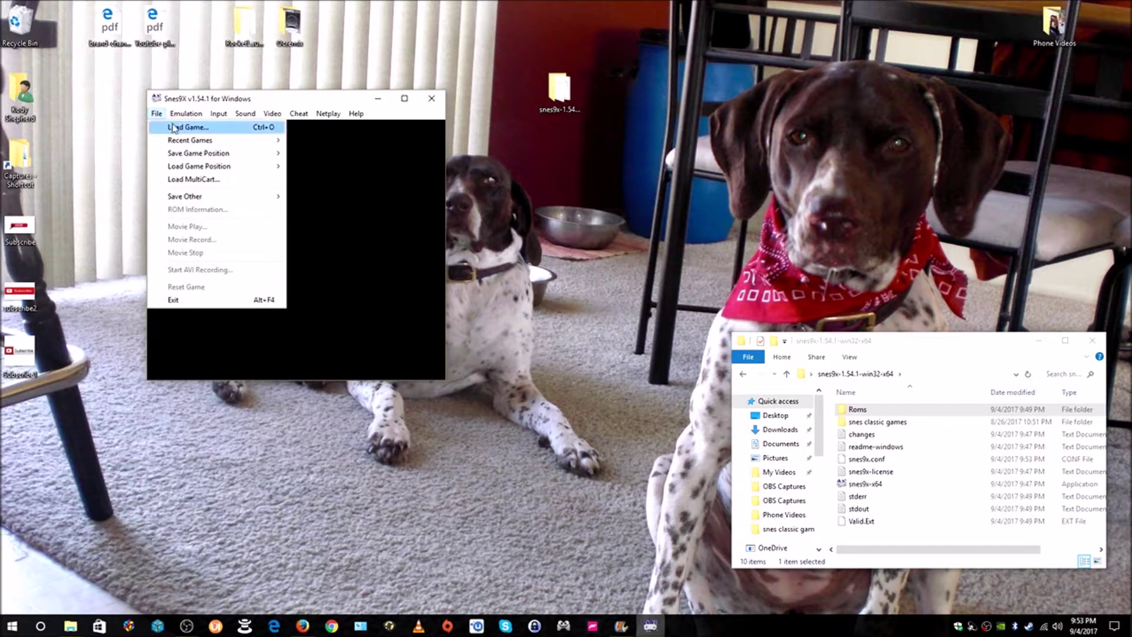
click(174, 129)
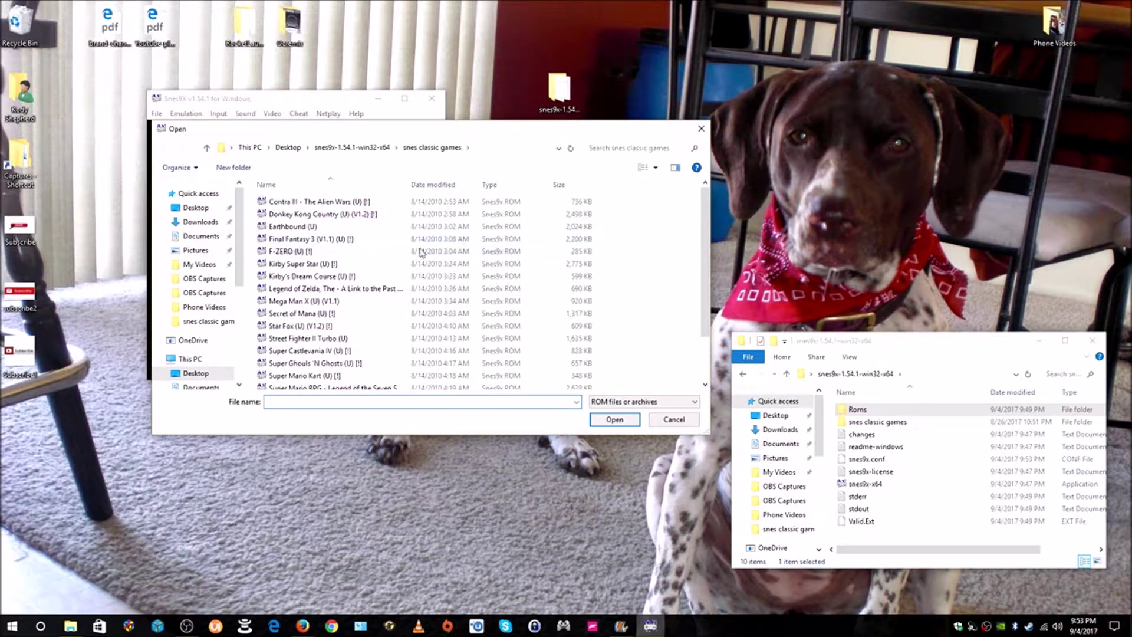
scroll(354, 243, down, 1)
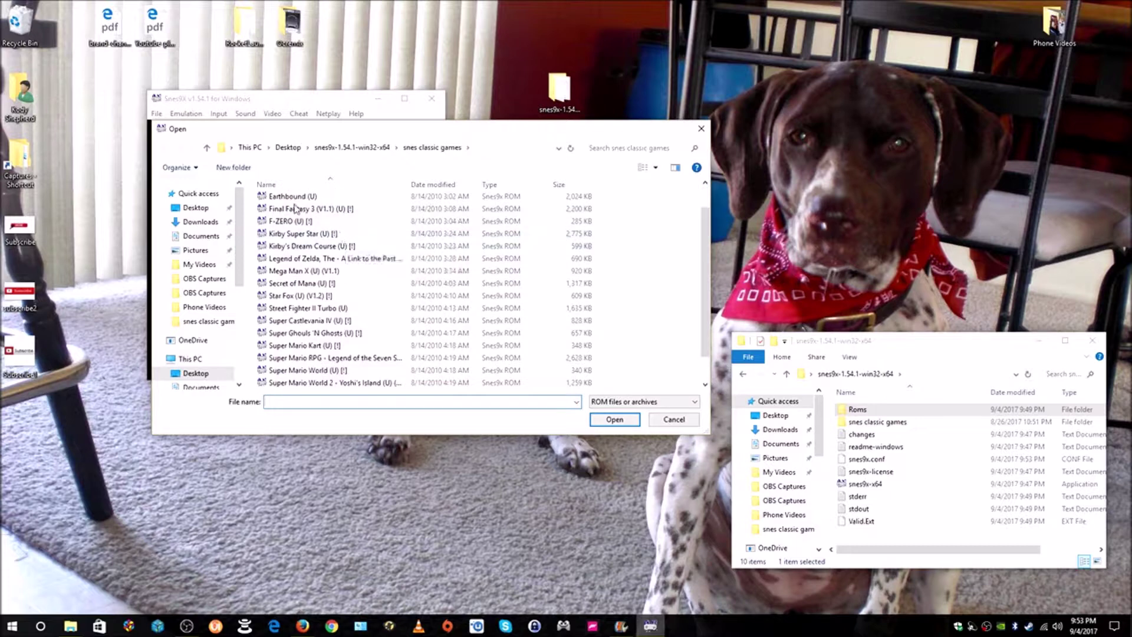
scroll(297, 210, up, 1)
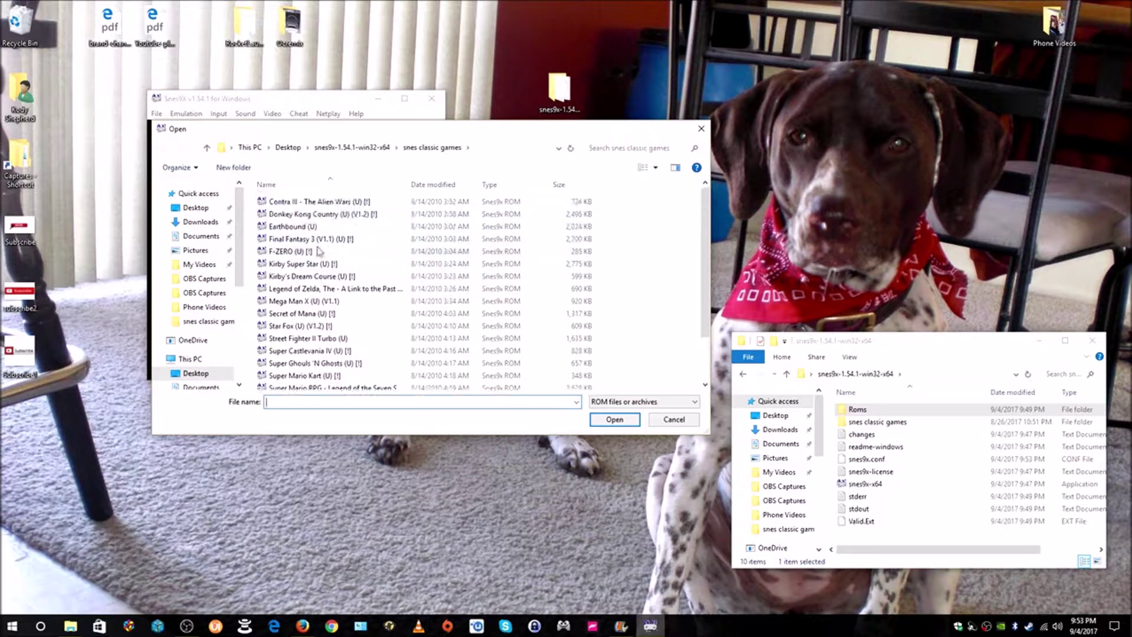
click(287, 216)
double_click(286, 214)
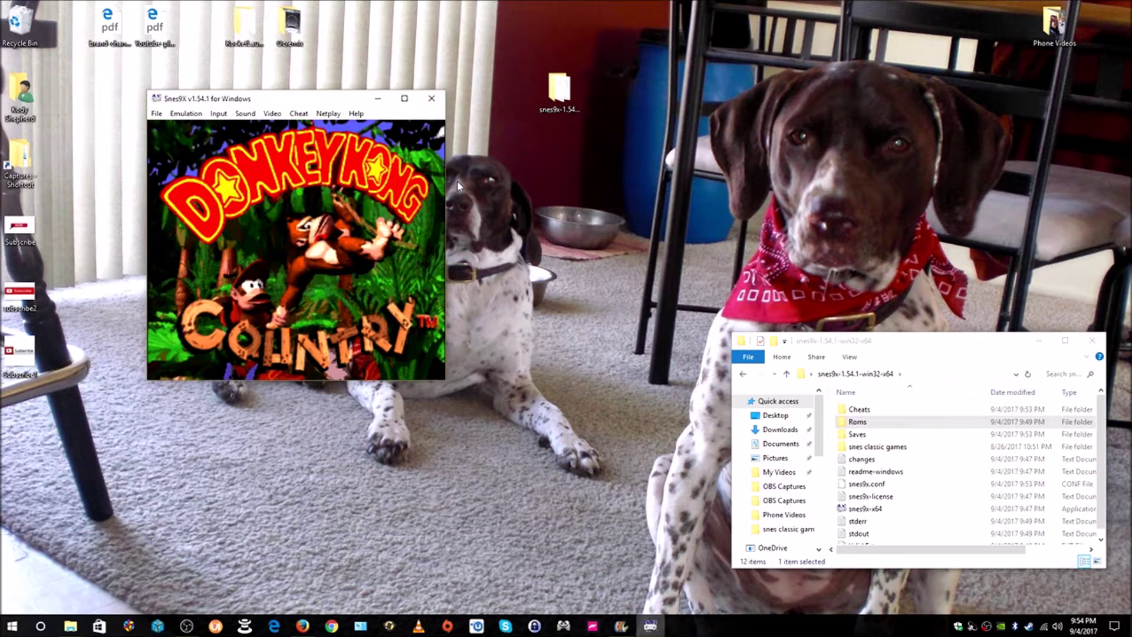
Set the emulator's window size to 4x and reposition the window so the whole game picture fits on the desktop.
click(272, 114)
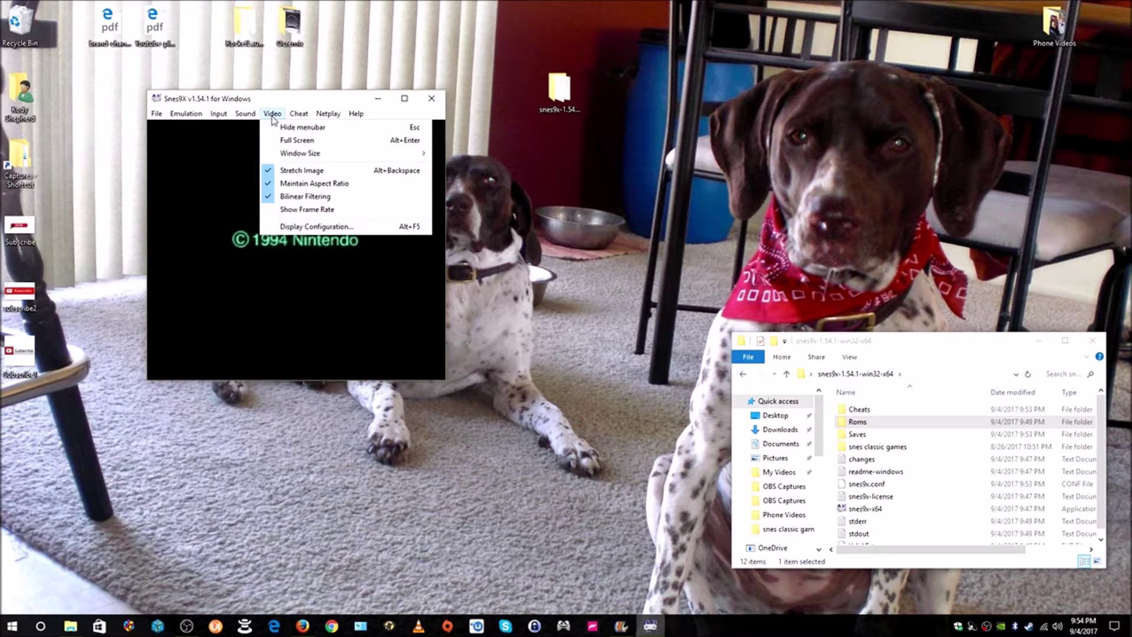
mouse_move(293, 154)
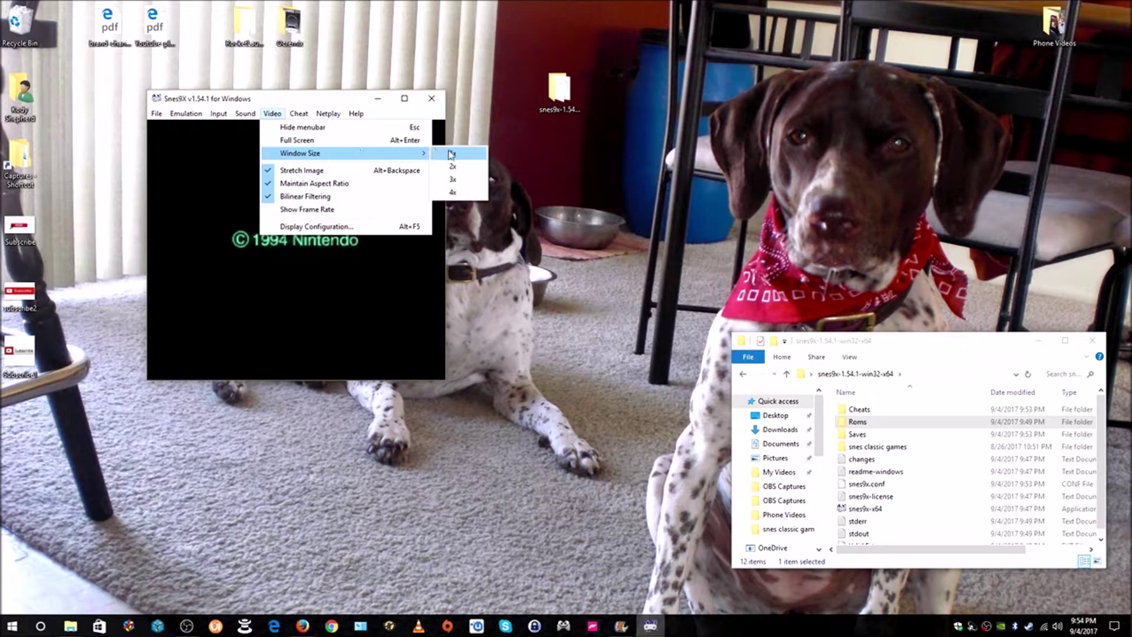
click(458, 193)
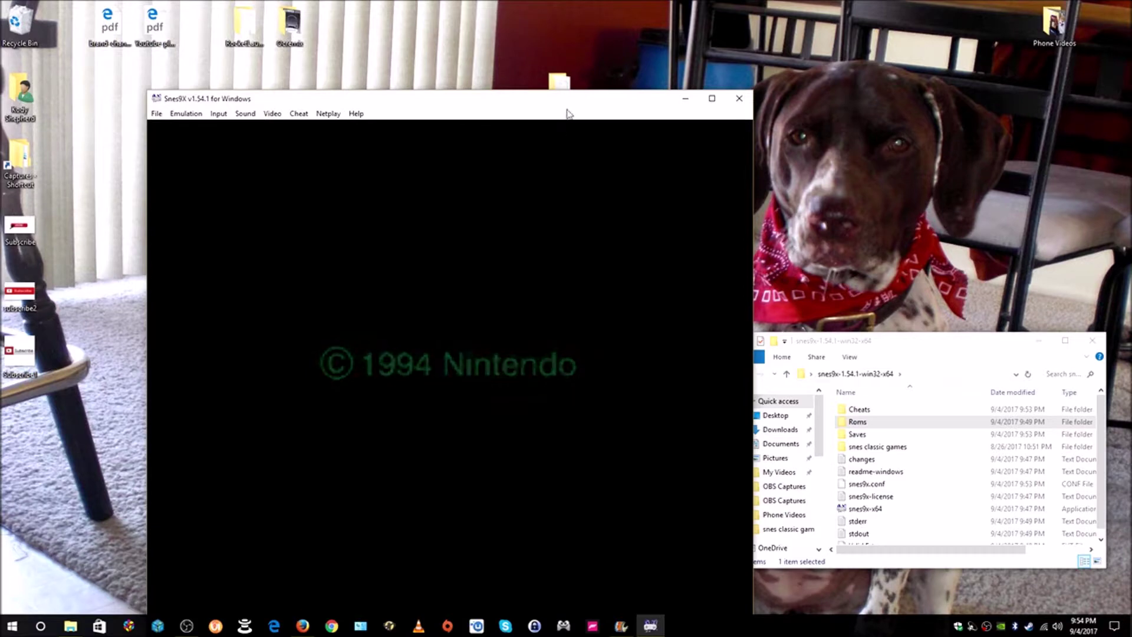
drag(597, 89, 606, 36)
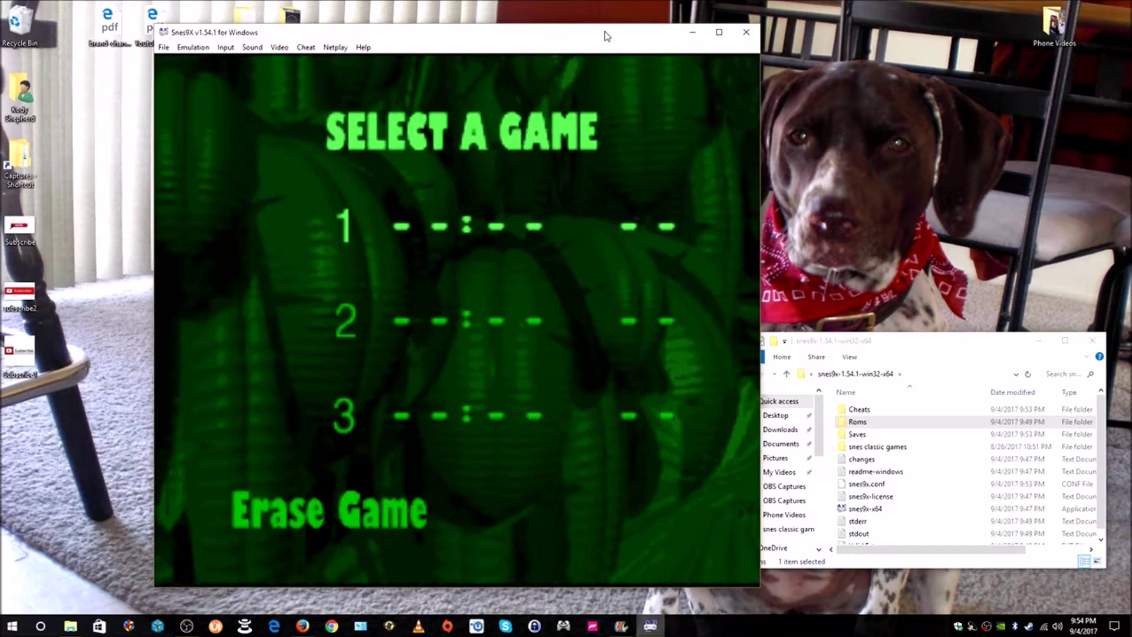
click(287, 47)
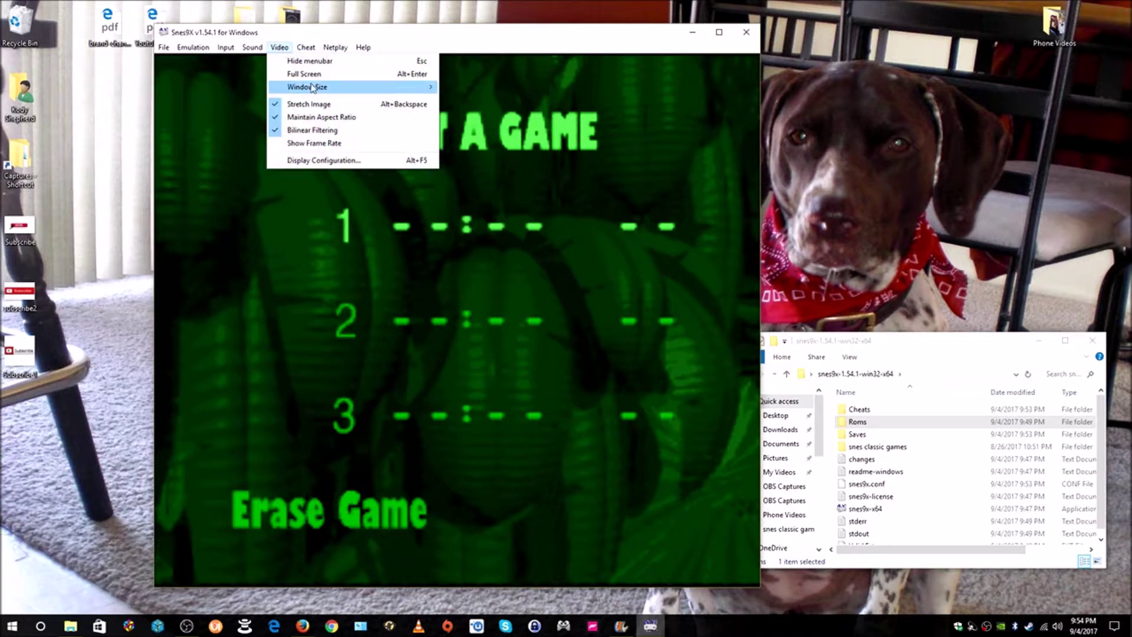
mouse_move(365, 88)
click(469, 102)
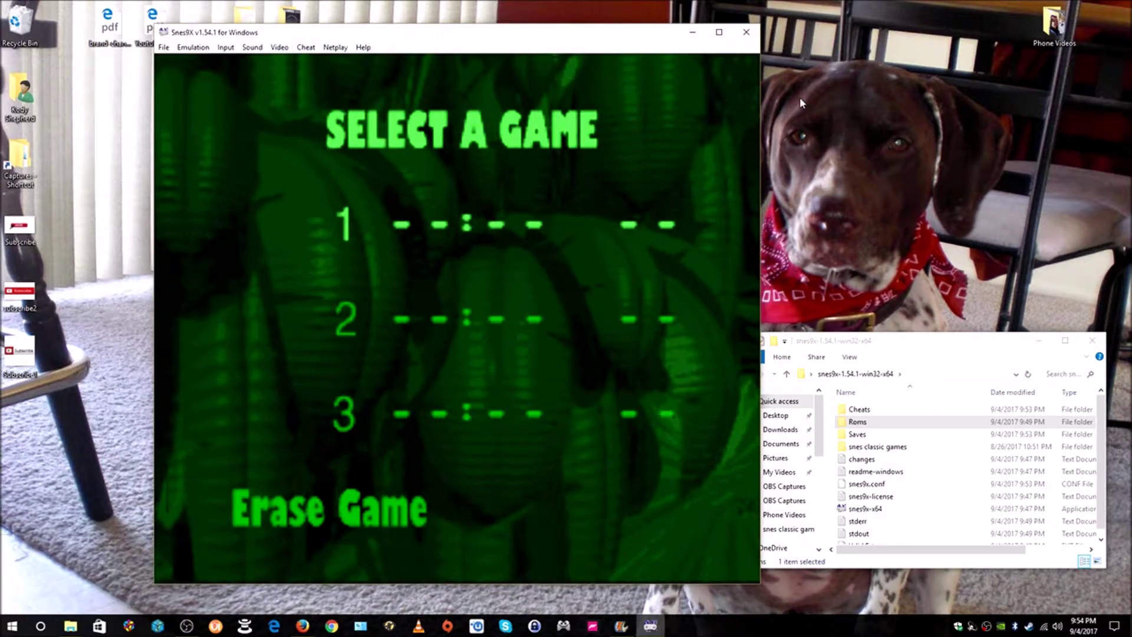
Start a one-player game in save slot 1 and enter the first Kongo Jungle level.
key(Return)
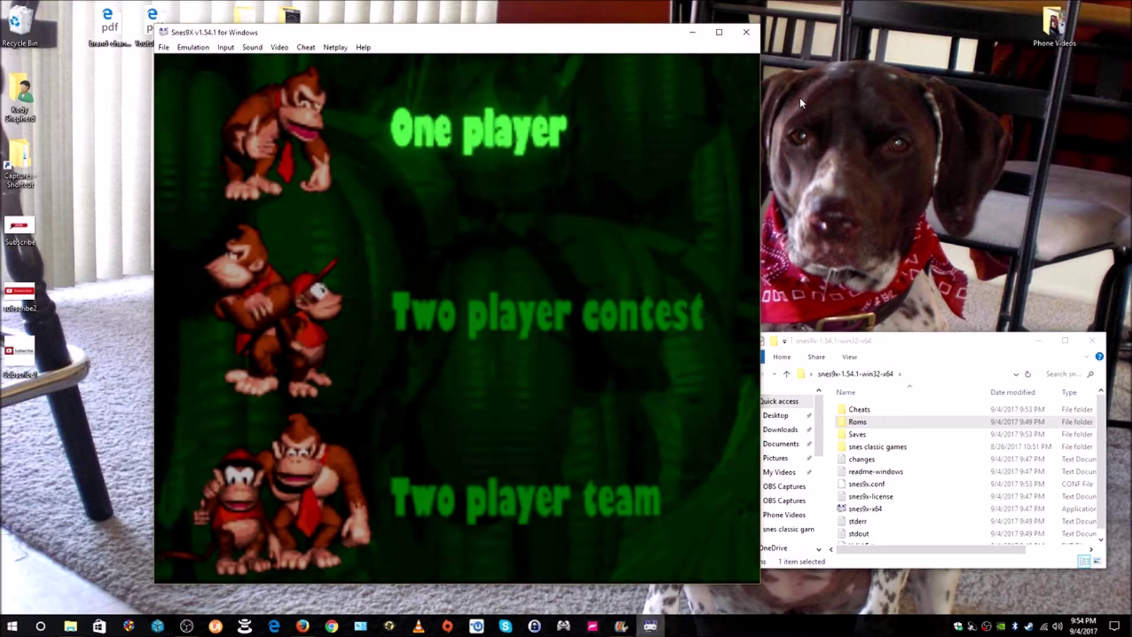
key(Return)
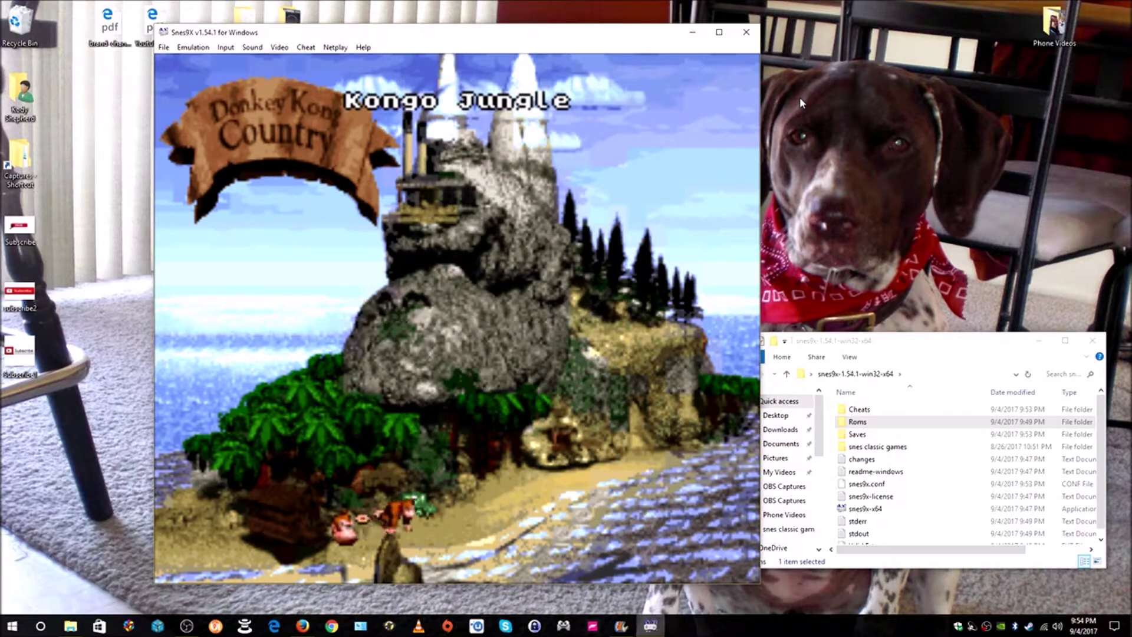
key(Return)
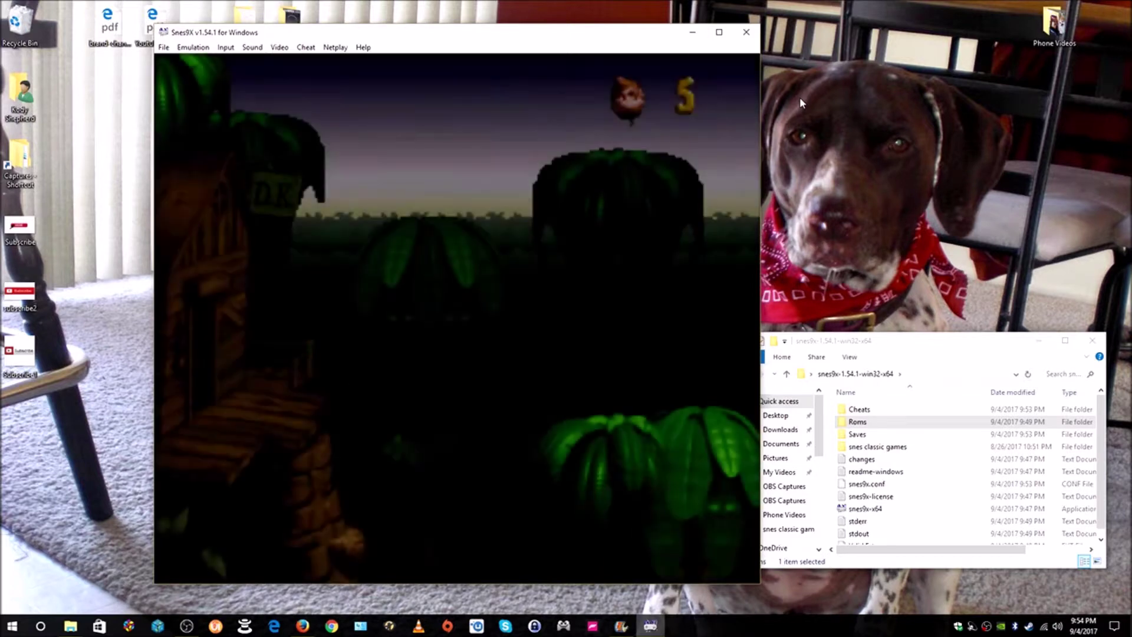
Test the controls by moving Donkey Kong through the jungle level past the barrel and letter K, and move the game window clear of the folder window.
key(Right)
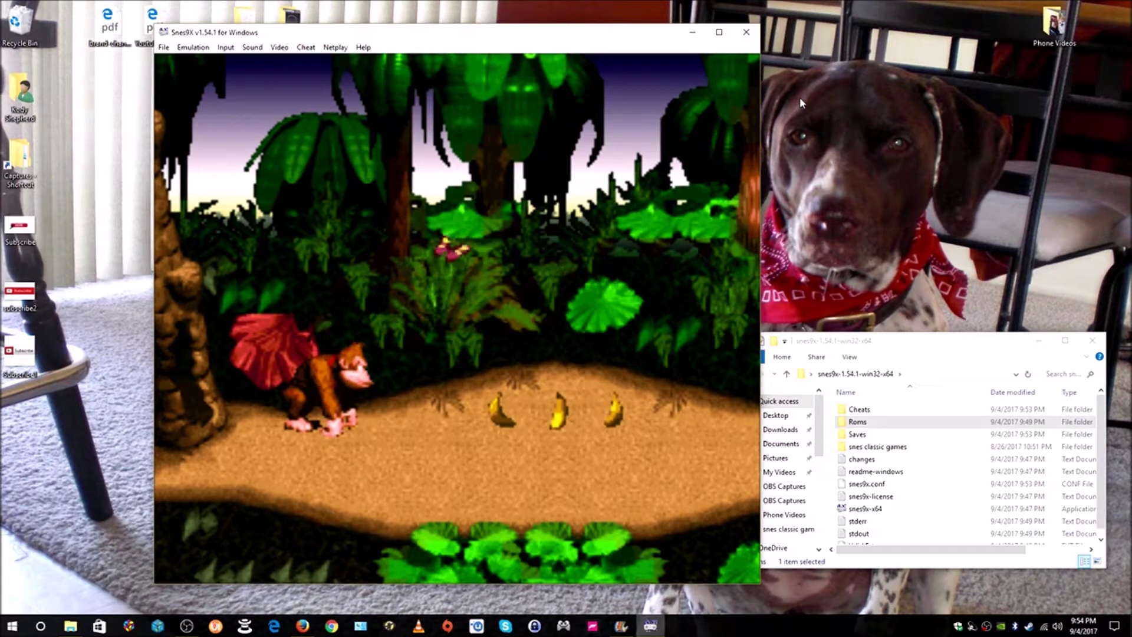
key(Right)
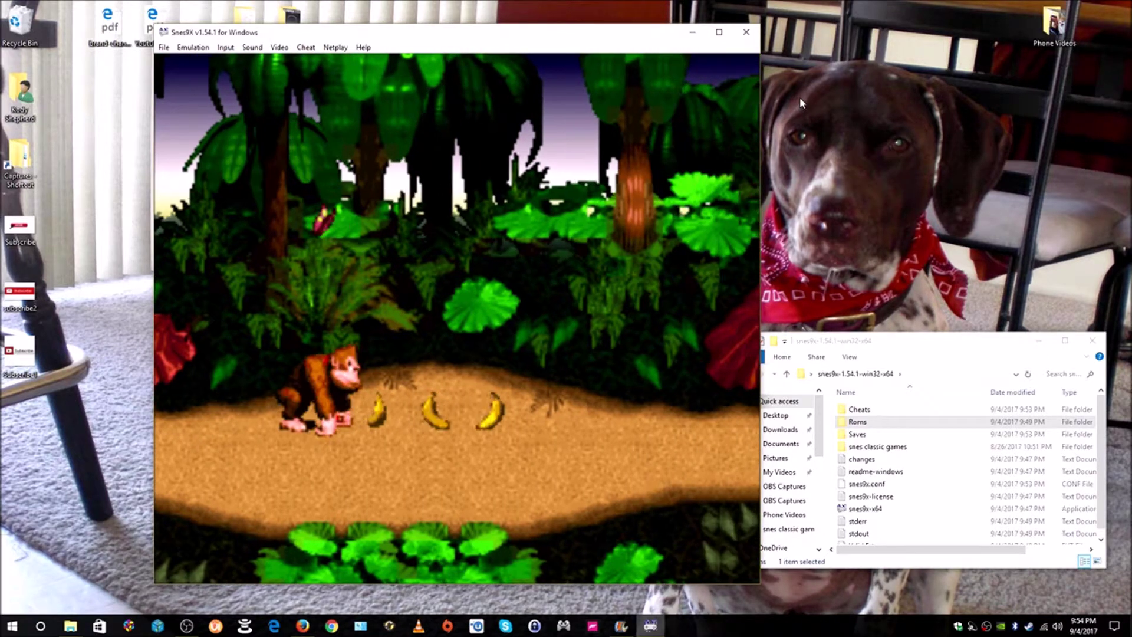
key(Right)
key(Left)
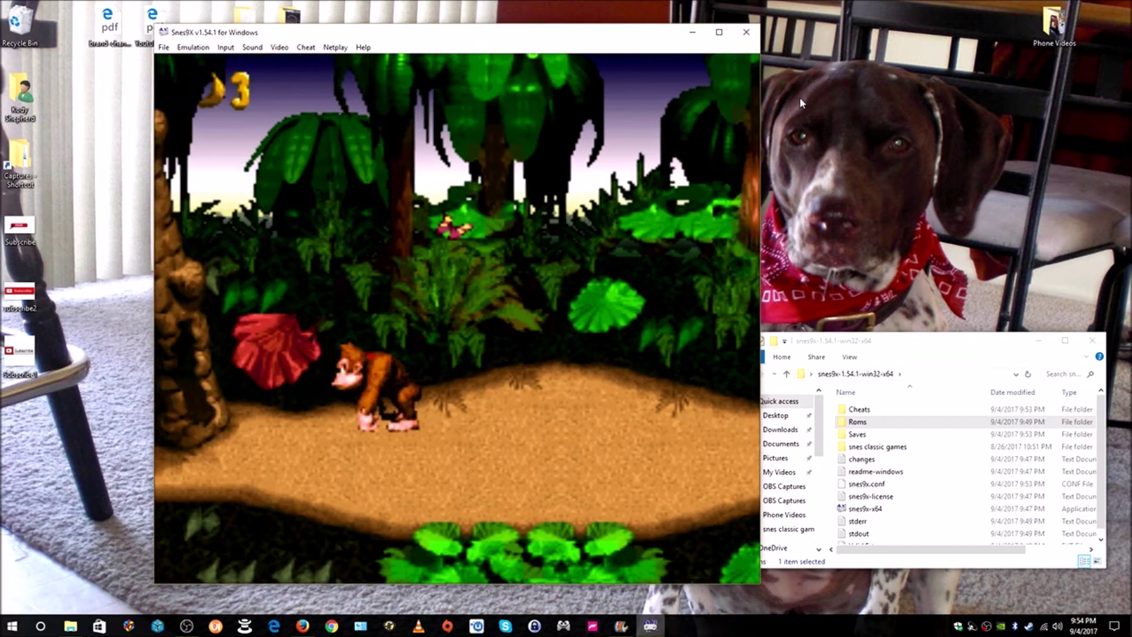
key(Right)
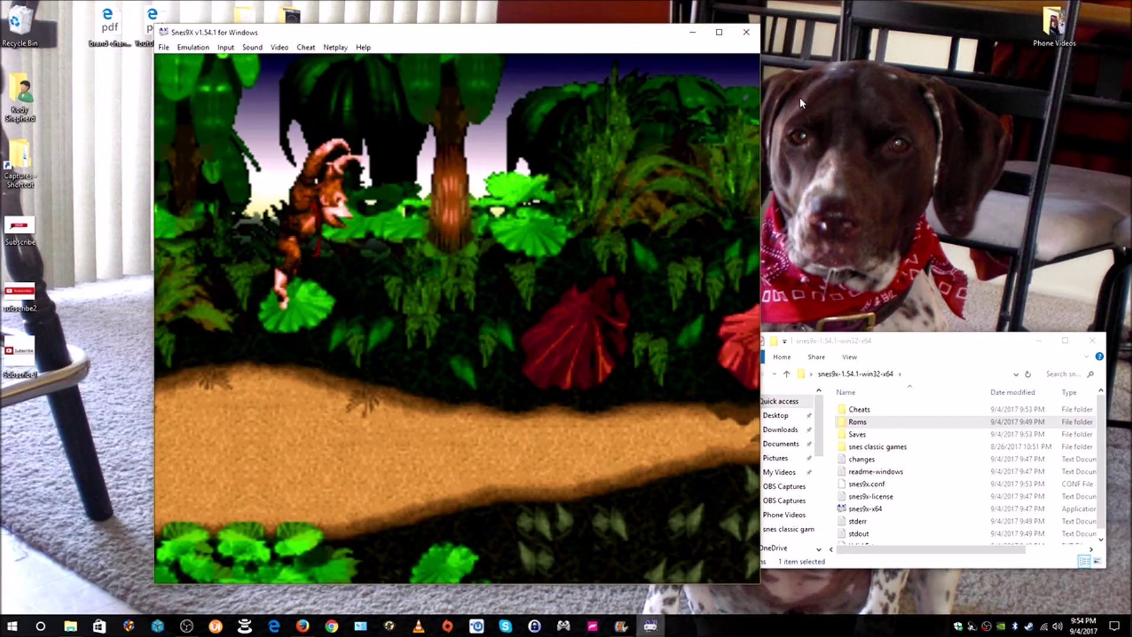
key(Right)
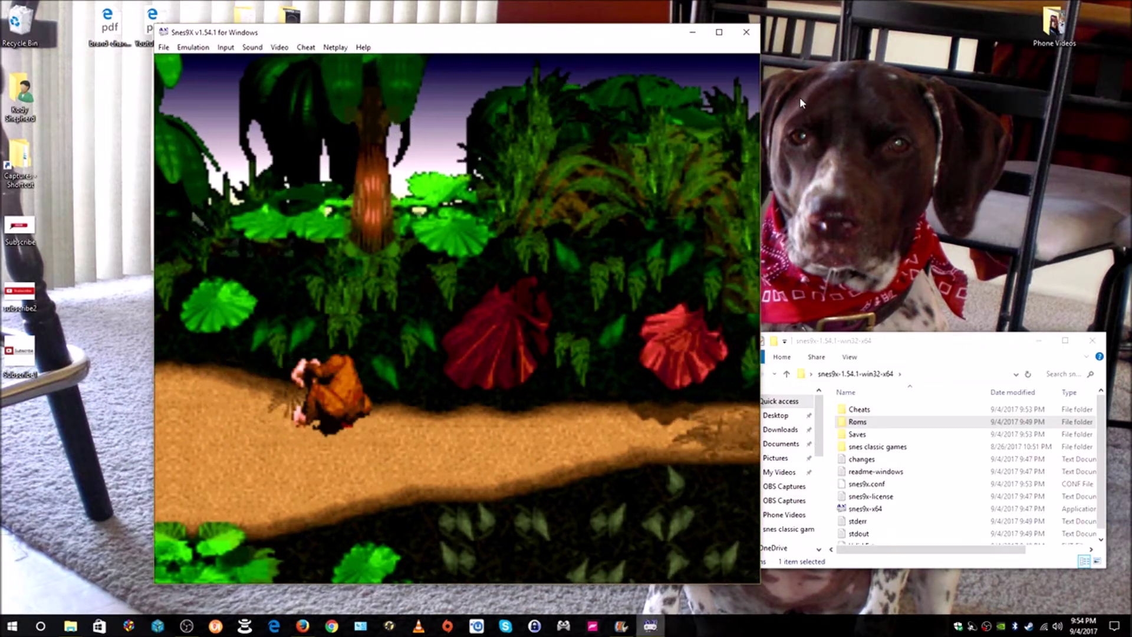
key(Right)
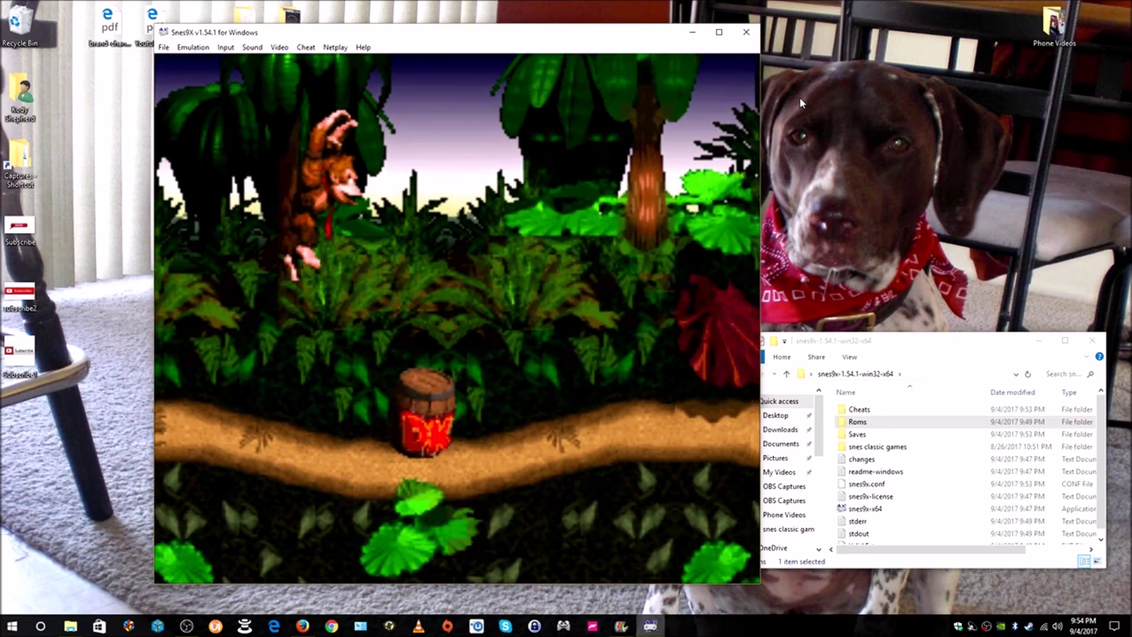
key(Right)
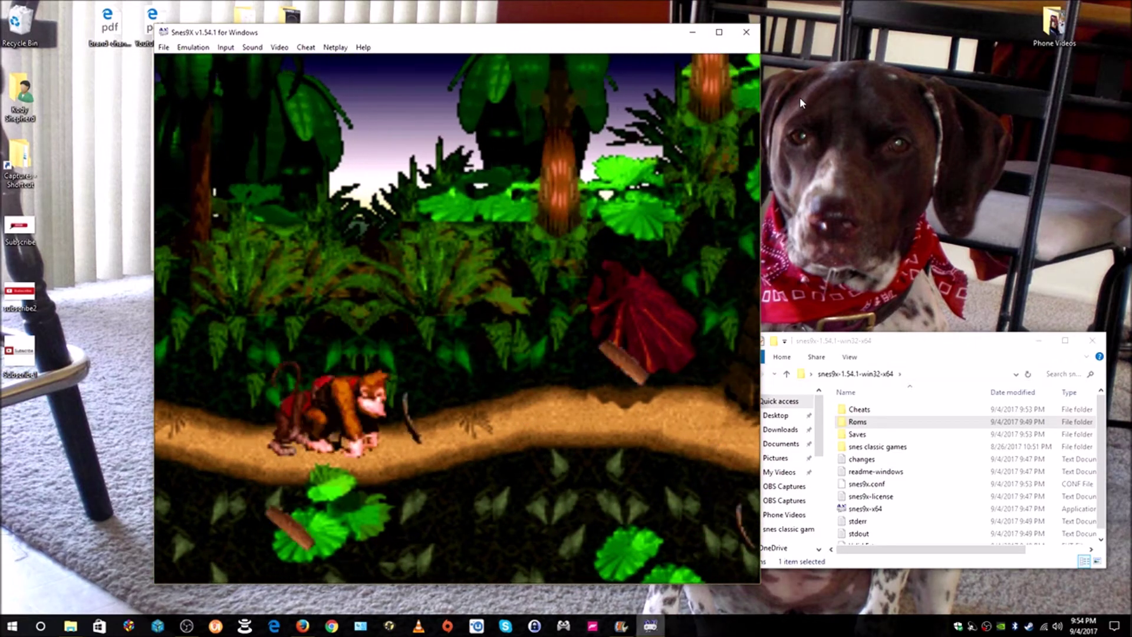
key(Right)
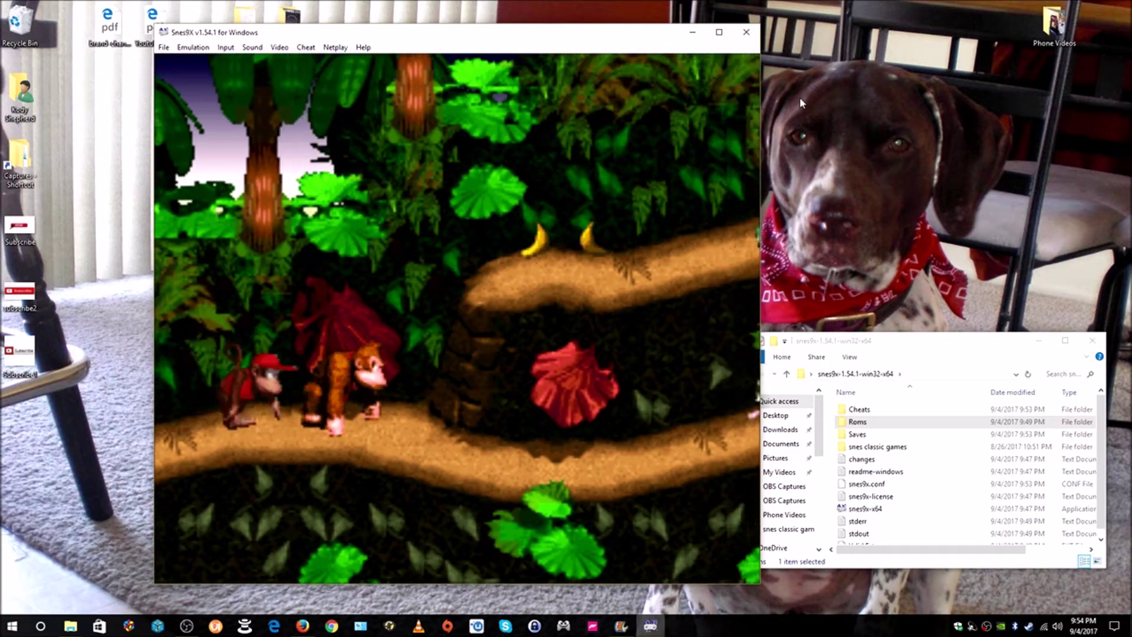
key(Right)
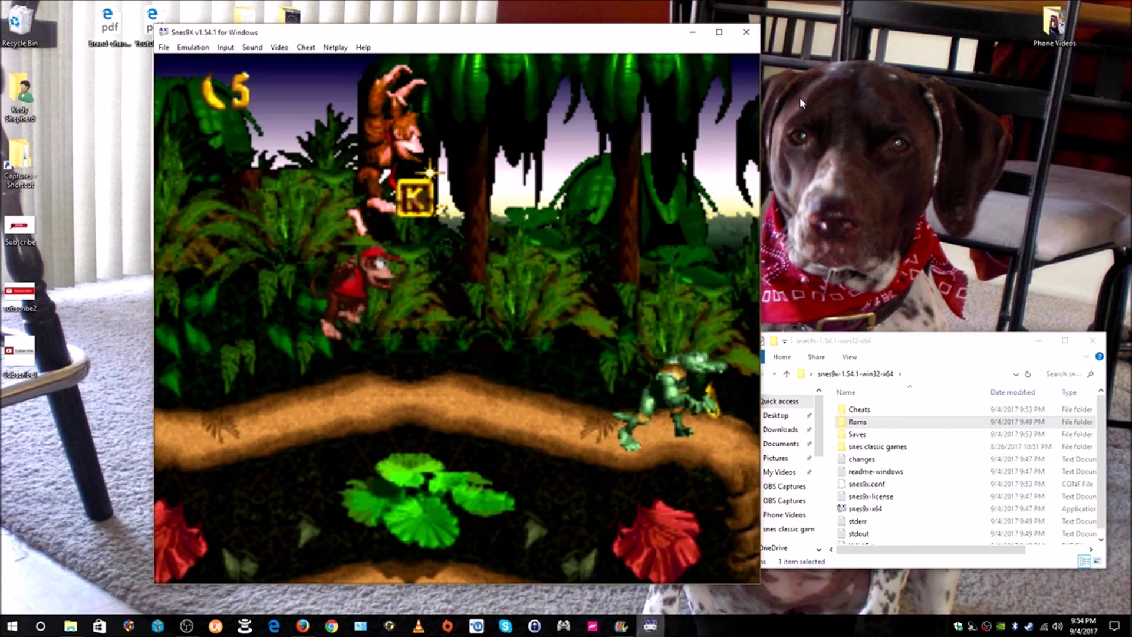
key(Right)
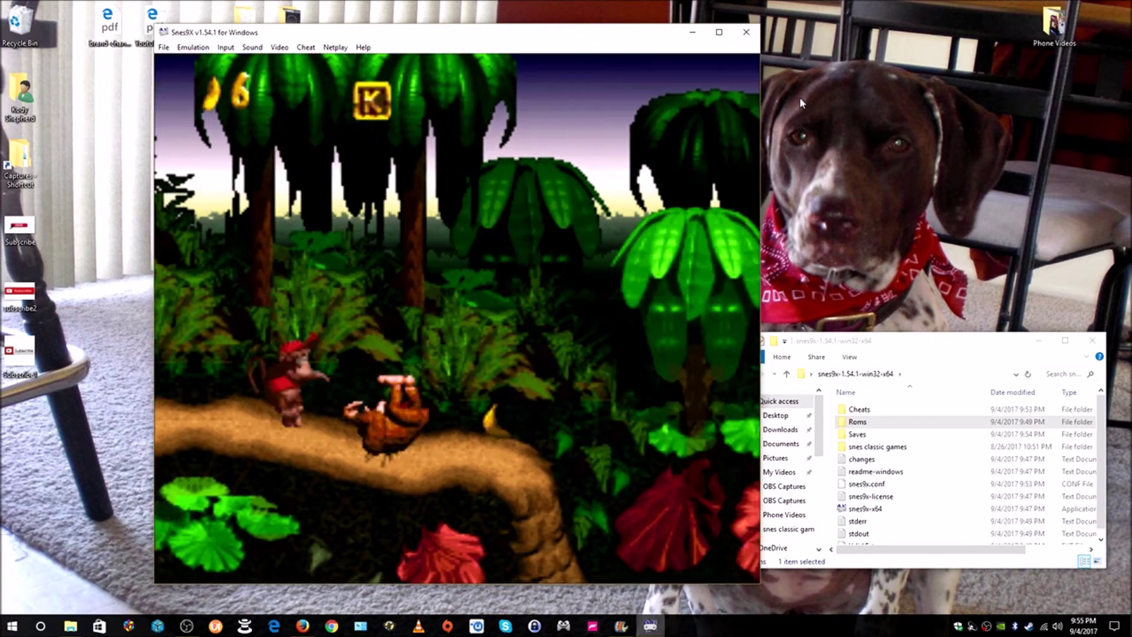
key(Right)
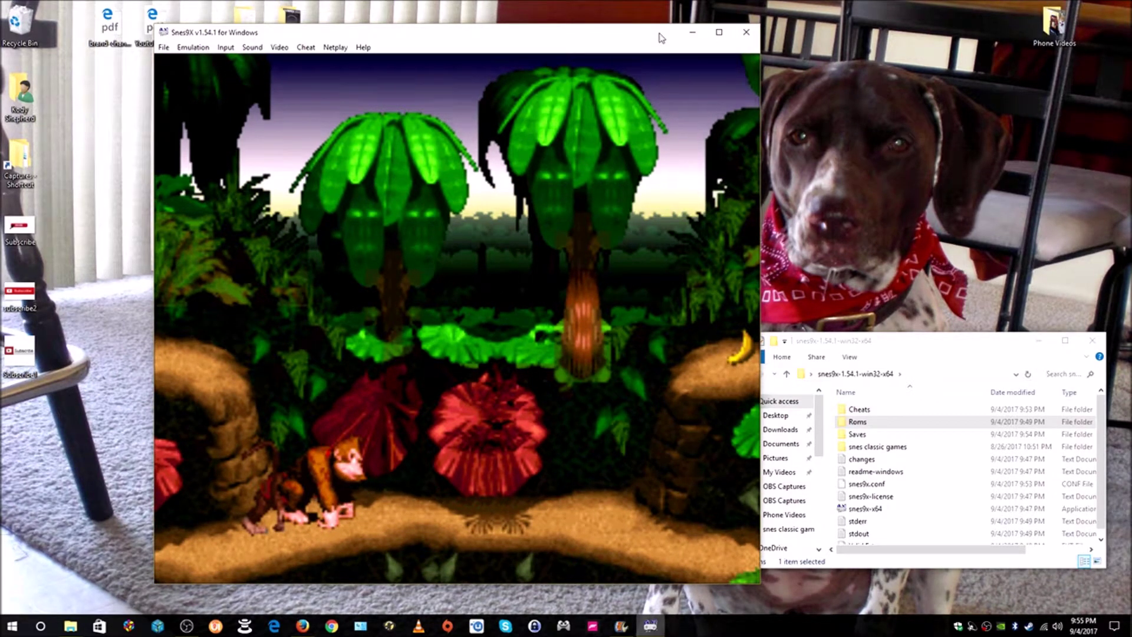
drag(662, 38, 601, 38)
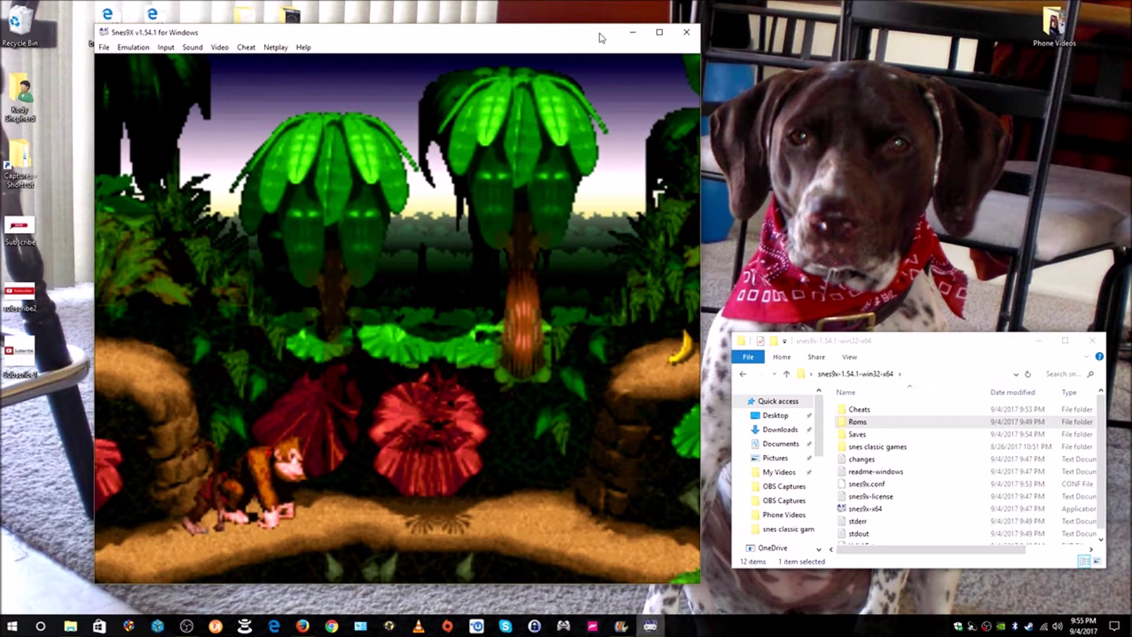